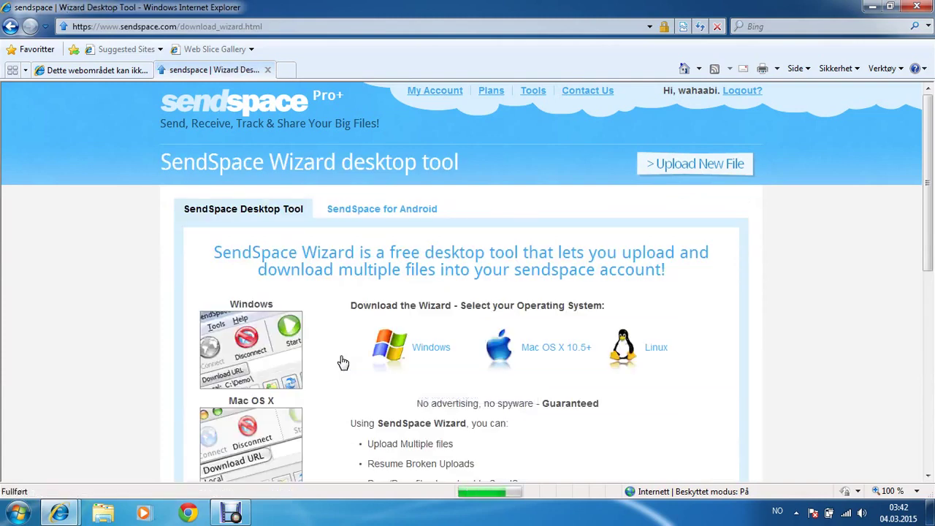
Download and run the Windows SendSpace Wizard installer, install it with the default components and folder, and launch the program
left_click(433, 349)
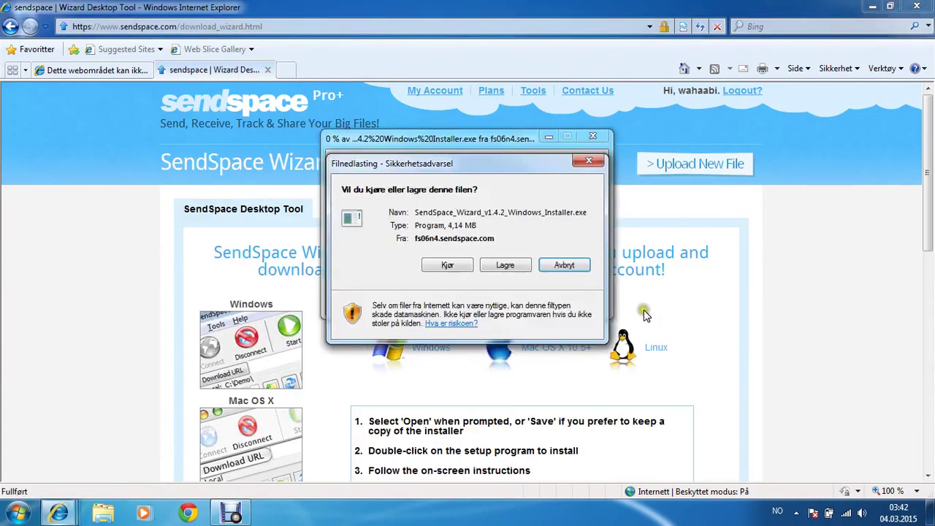
left_click(450, 267)
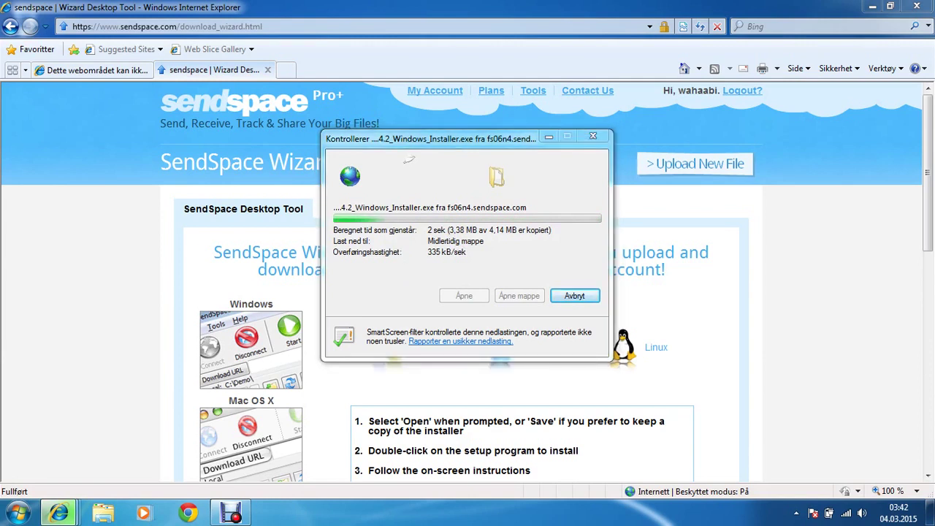
left_click(538, 369)
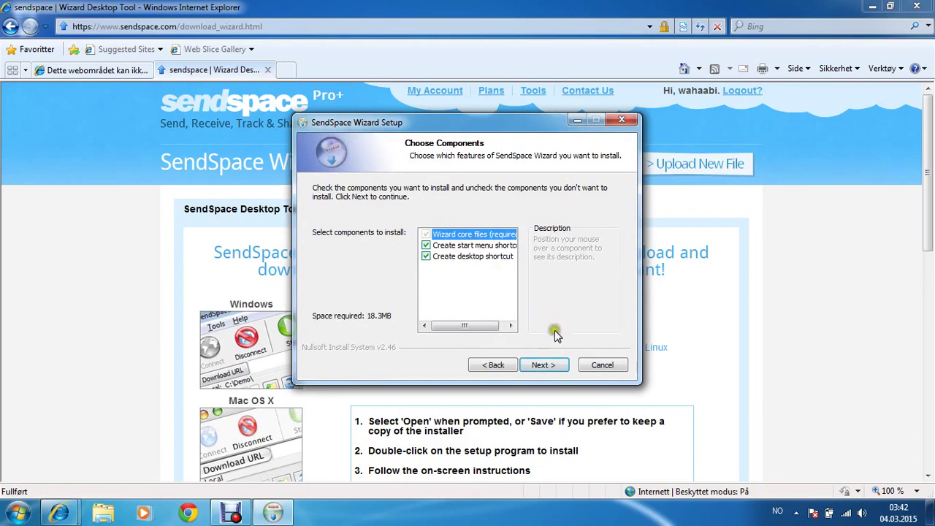
left_click(544, 365)
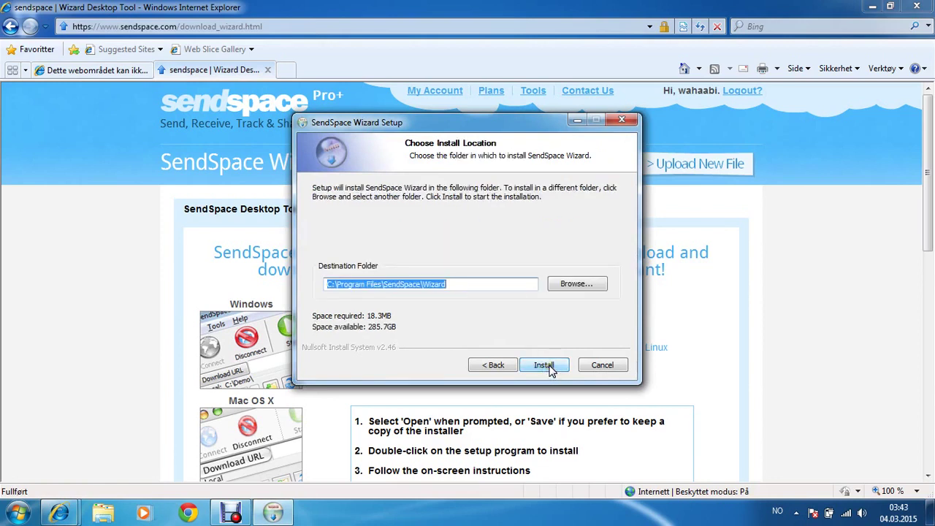
left_click(549, 367)
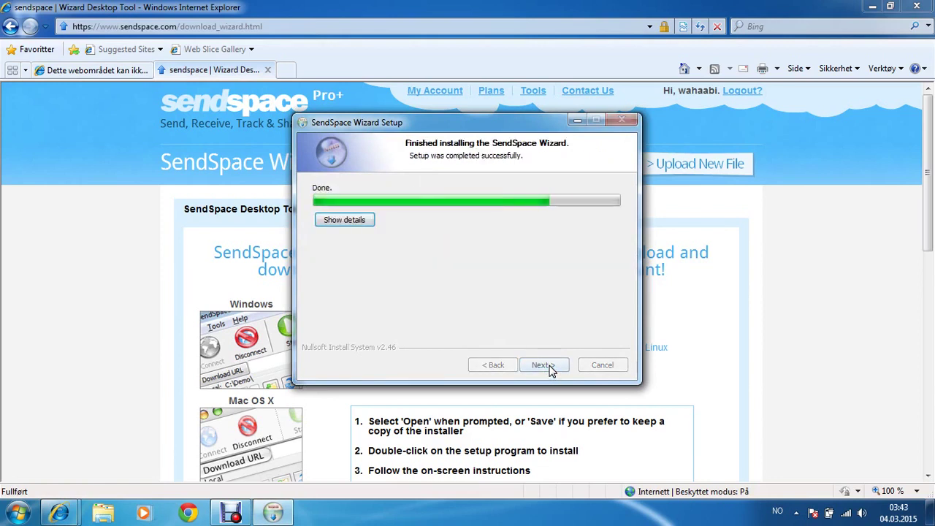
left_click(544, 365)
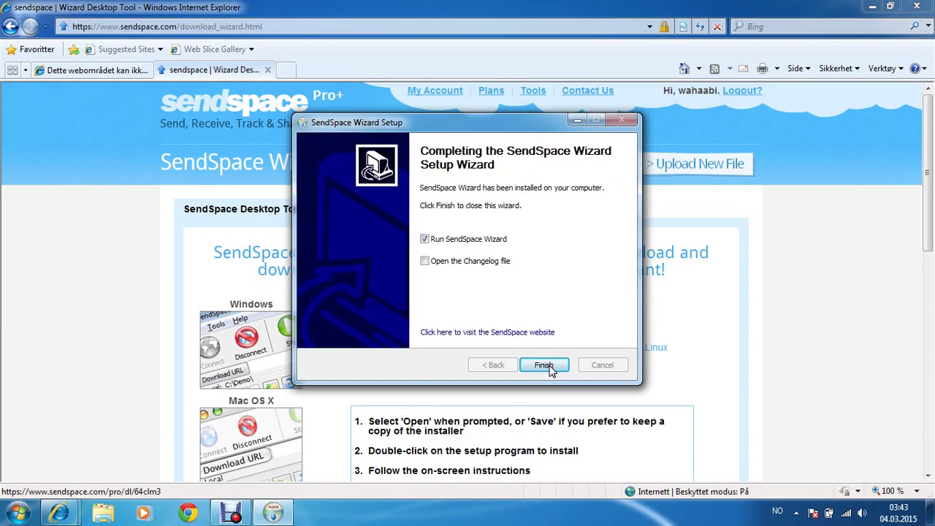
left_click(544, 365)
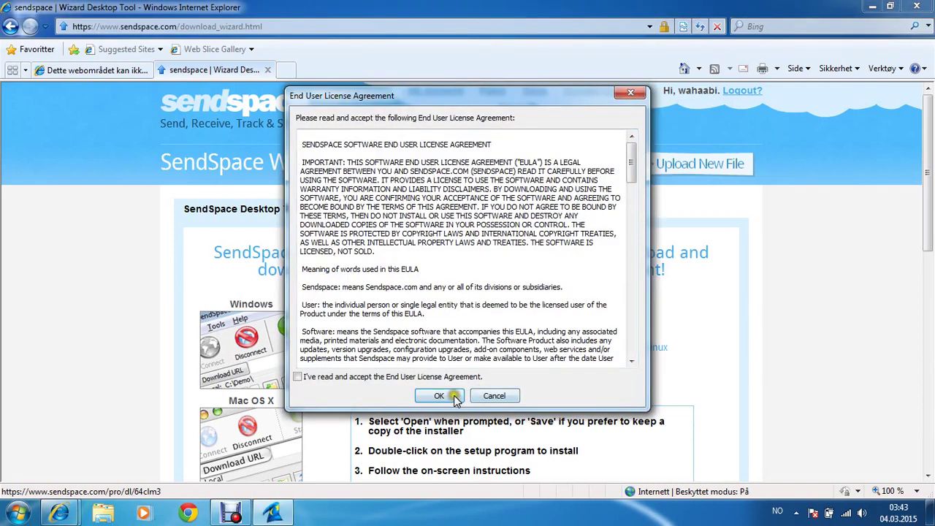
Accept the End User License Agreement and dismiss the first-run dialogs, including the list of release changes
left_click(366, 377)
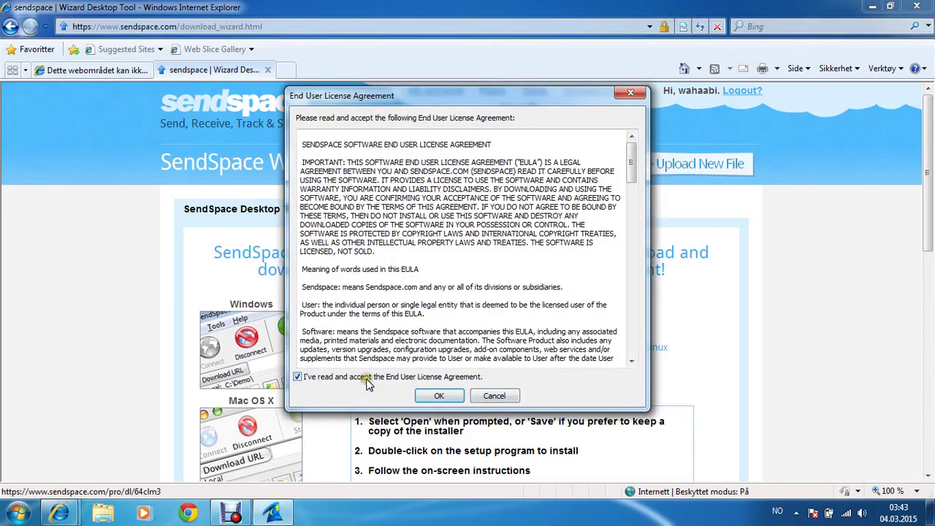
left_click(437, 395)
left_click(438, 282)
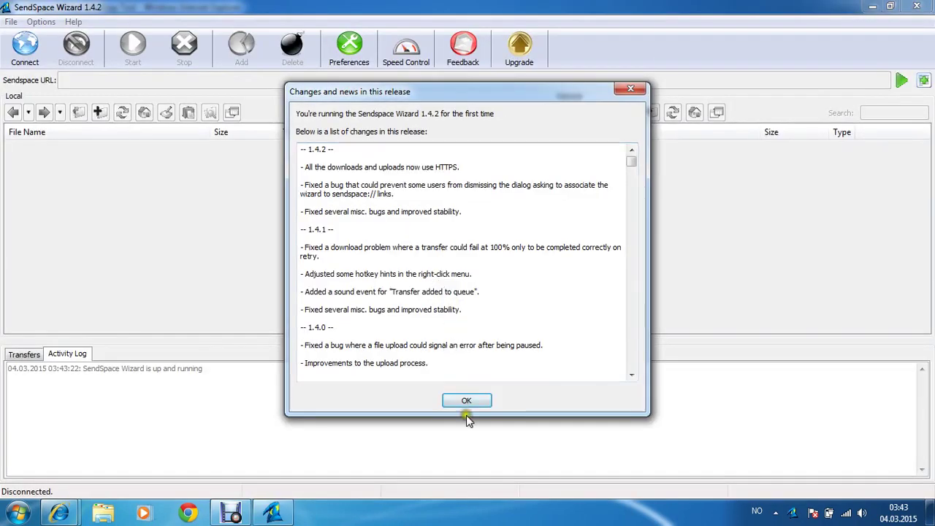
left_click(468, 399)
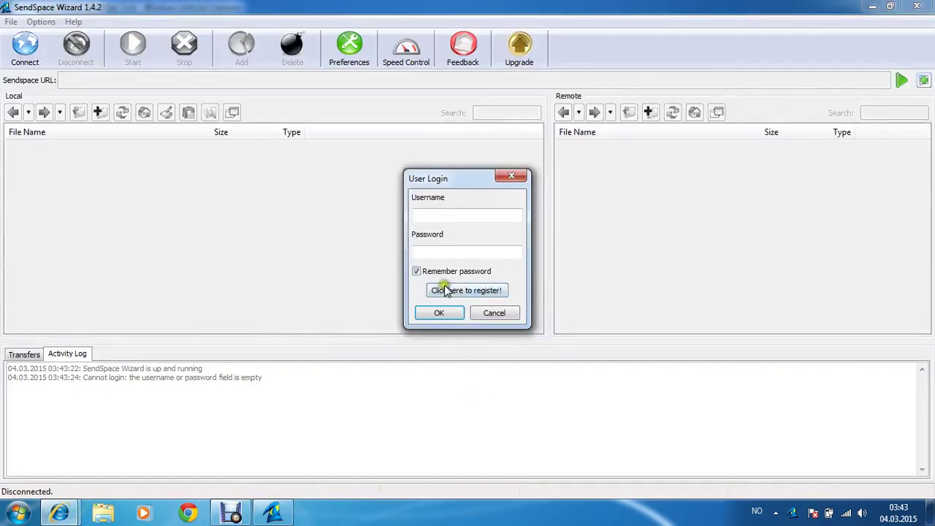
Log in to SendSpace with the account username and password, keeping the password remembered
left_click(444, 215)
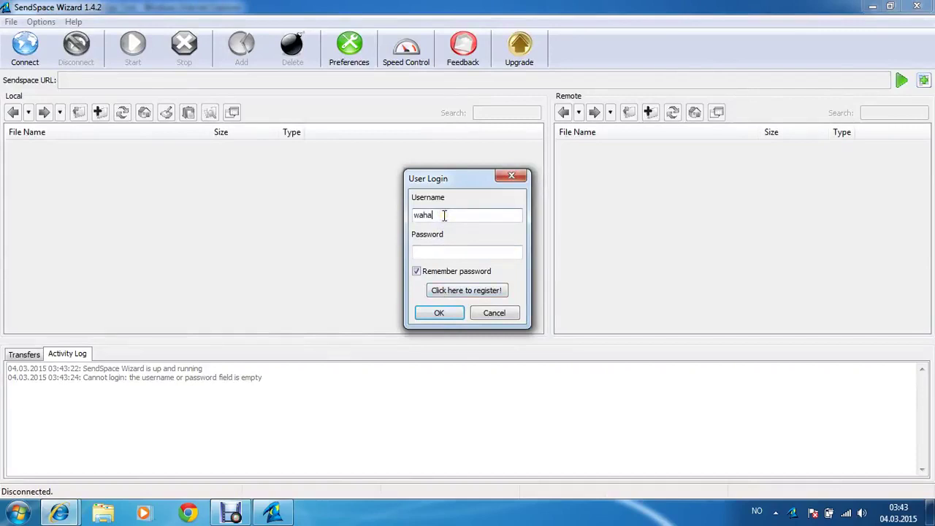
key("Tab")
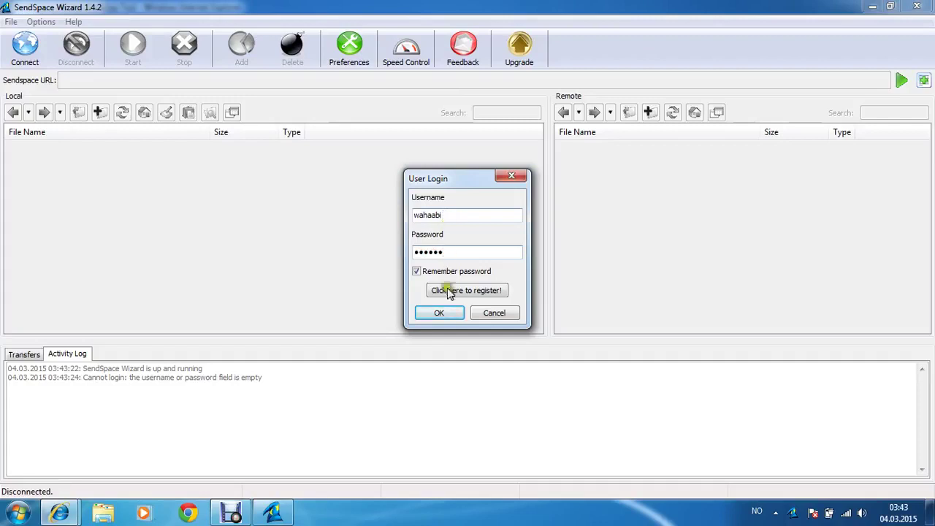
left_click(439, 314)
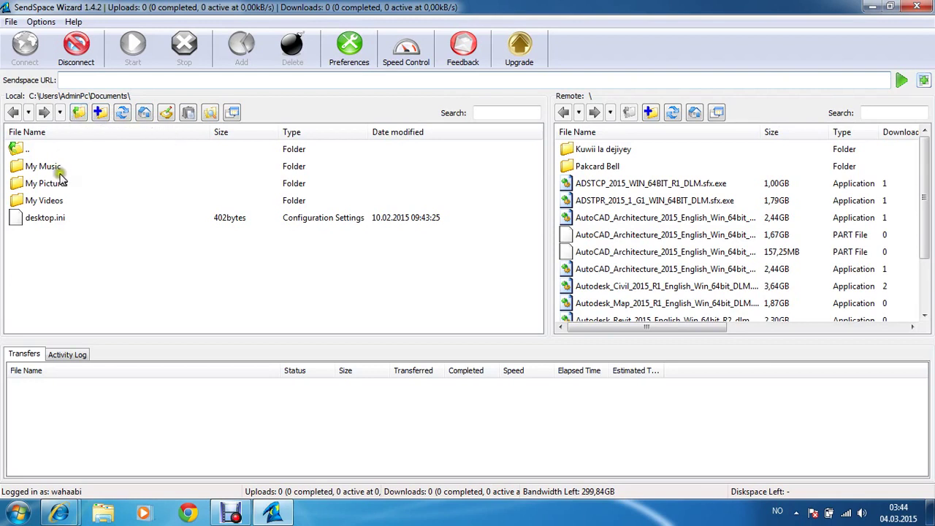
Browse the local files from Documents up to the user folder and open its Desktop folder
double_click(22, 152)
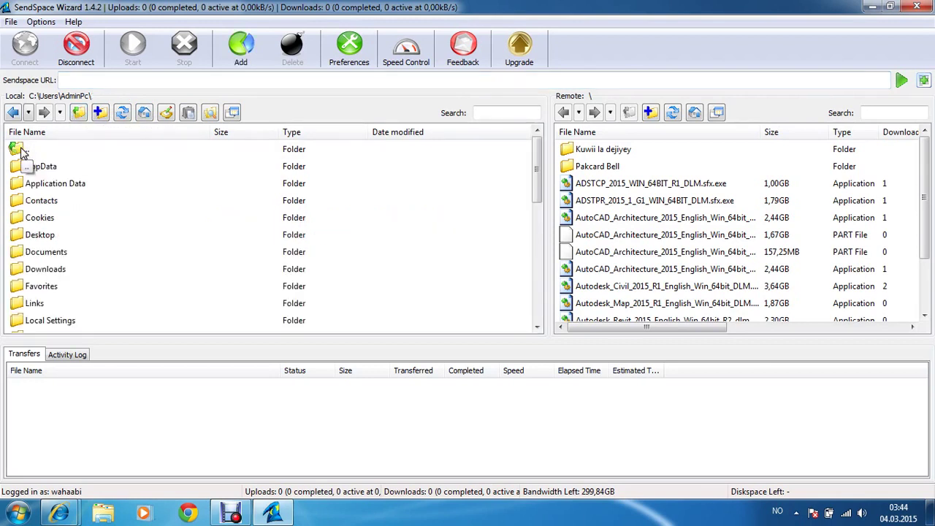
double_click(40, 238)
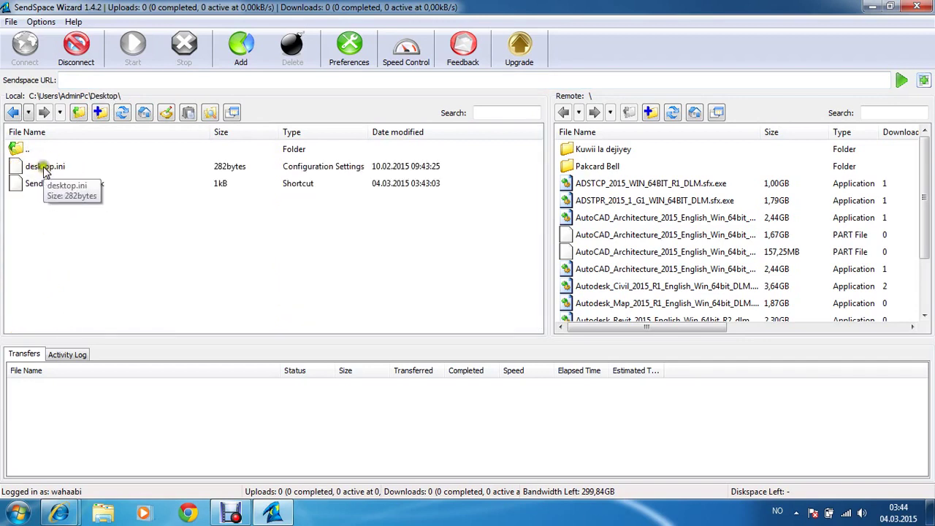
double_click(22, 149)
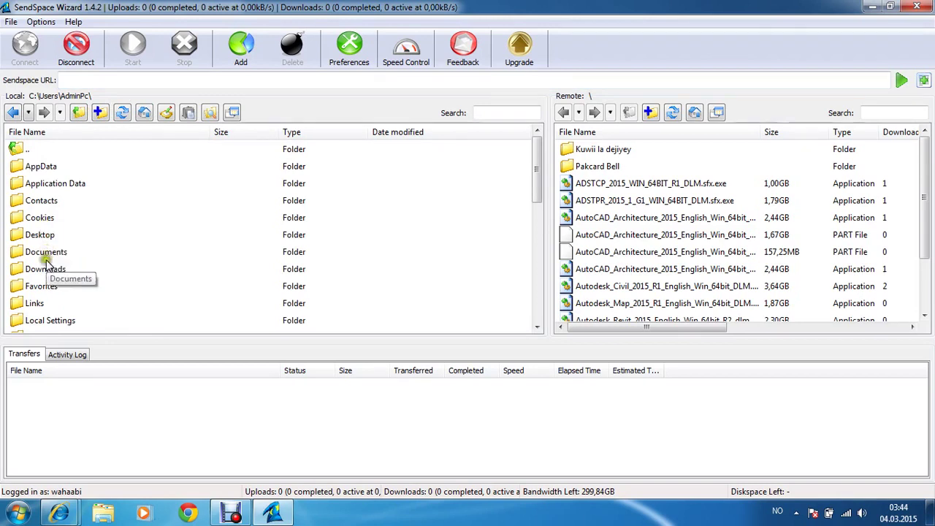
double_click(44, 236)
Upload SendSpace Wizard.lnk from the local Desktop folder, leaving its description, password and recipient blank
left_click(52, 185)
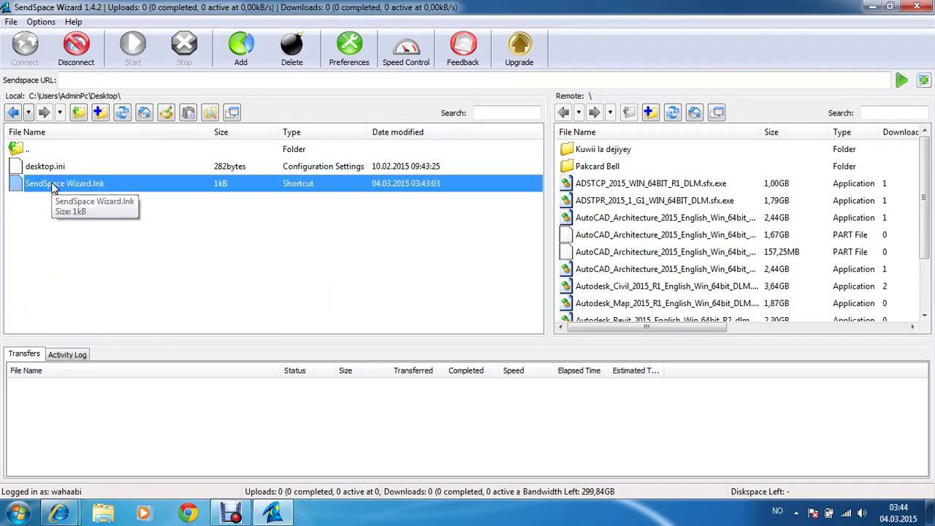
double_click(53, 184)
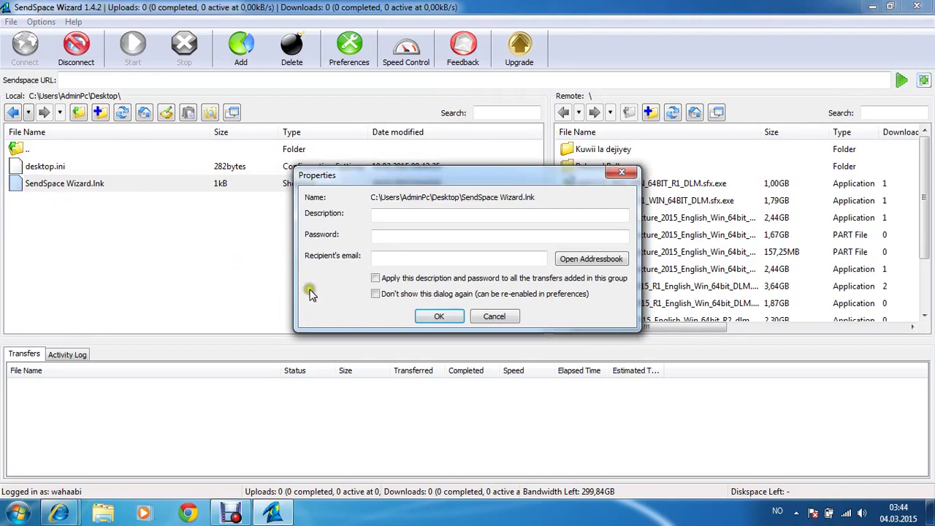
left_click(438, 317)
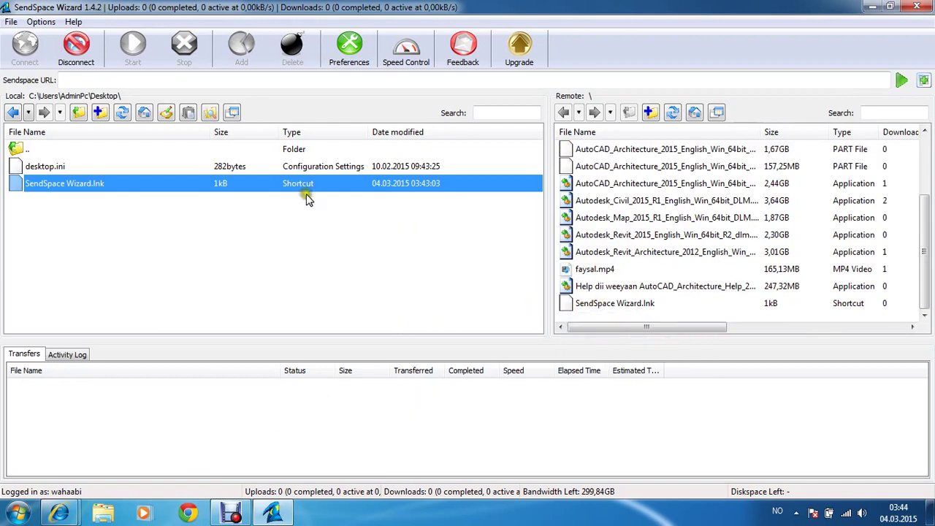
Upload SendSpace Wizard.lnk a second time by adding it to the transfers queue, leaving its properties blank
left_click(243, 188)
left_click_drag(223, 183, 169, 432)
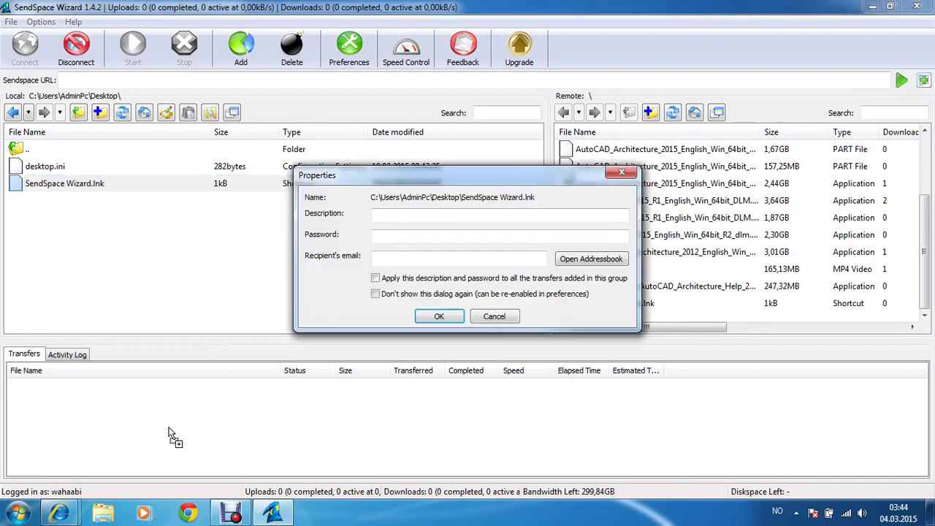
left_click(437, 315)
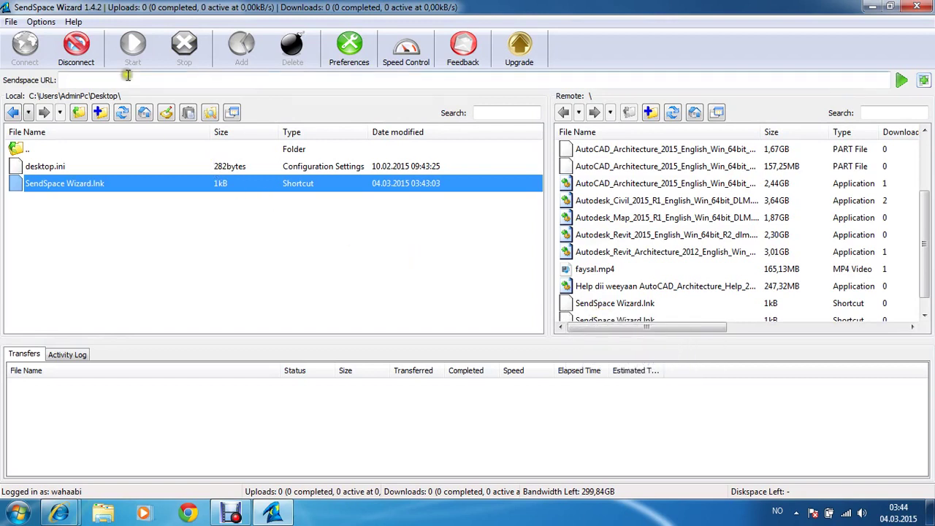
Search the installed programs for "not", open Notisblokk (Notepad), and move its empty window over the middle of the file lists
left_click(871, 8)
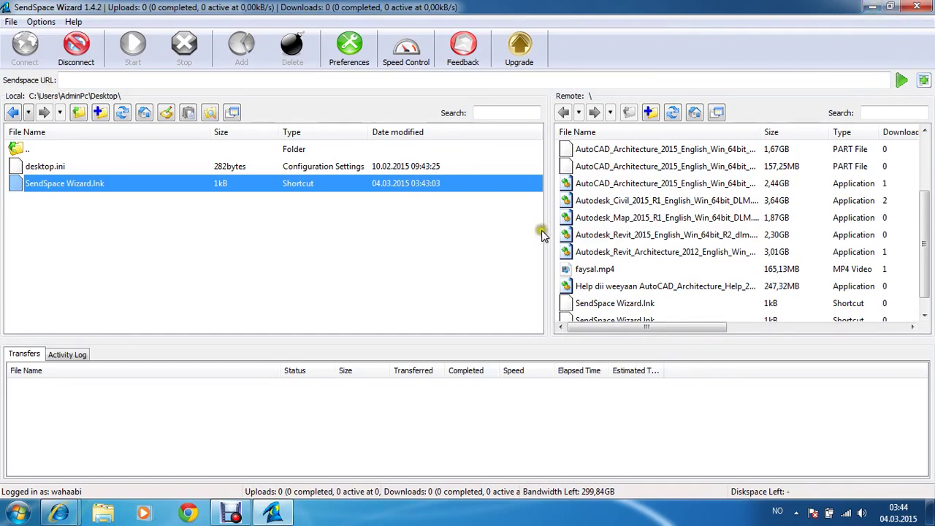
left_click(18, 511)
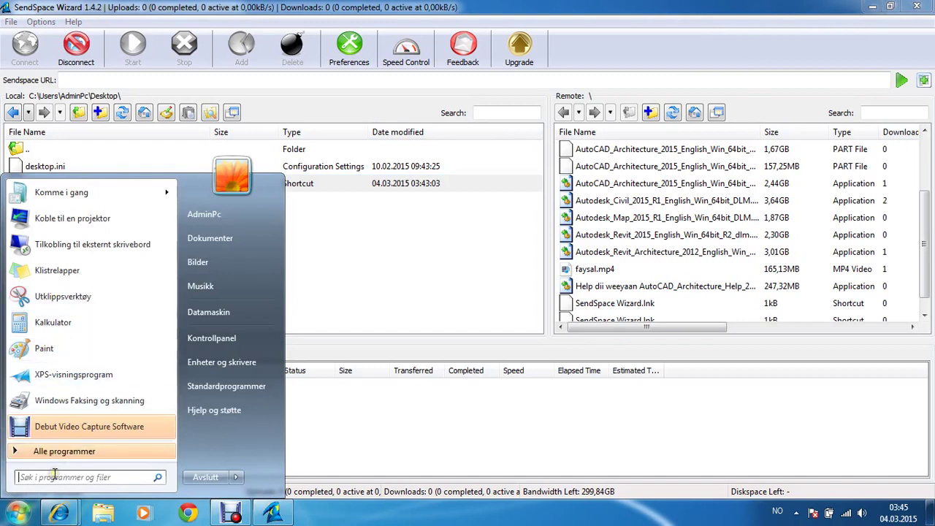
type("n")
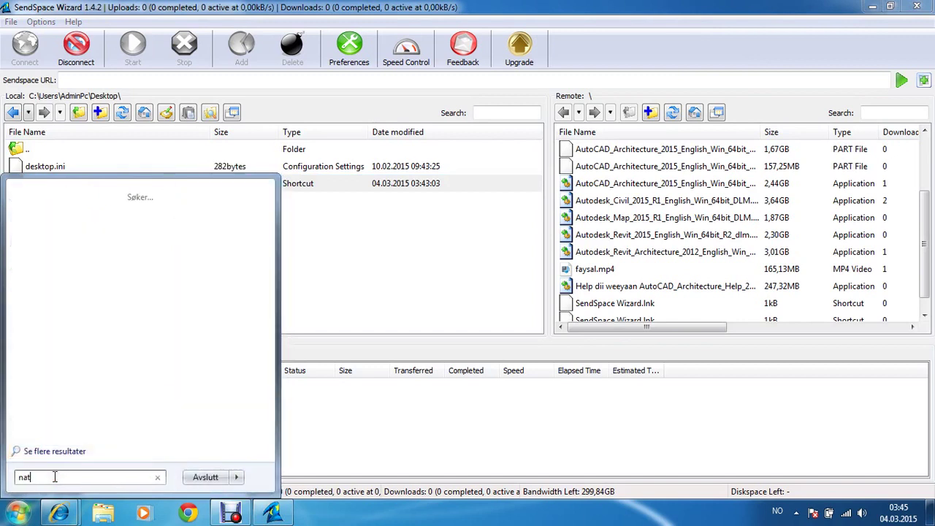
type("ot")
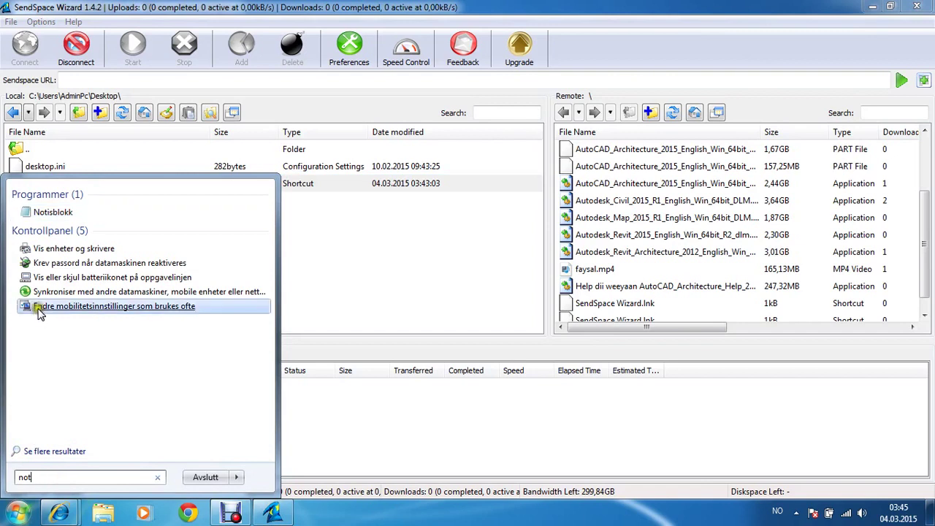
left_click(56, 214)
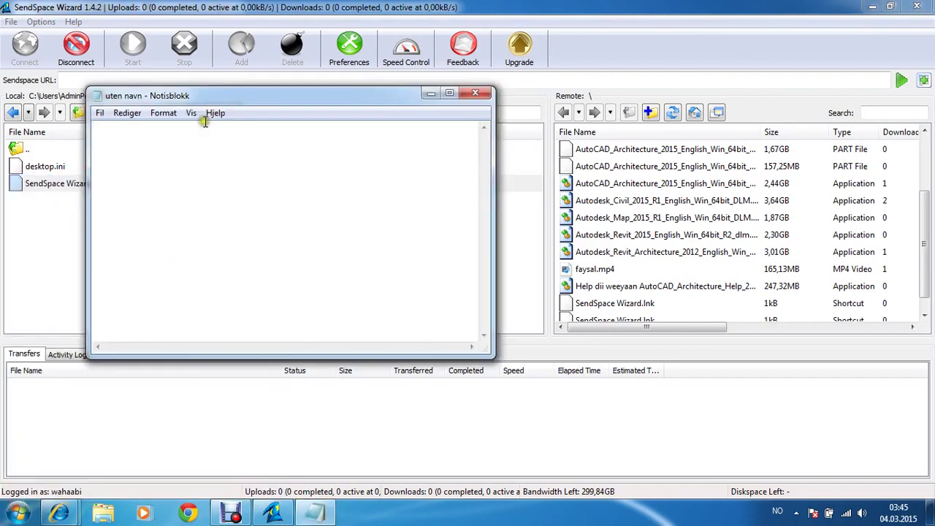
left_click(219, 97)
left_click_drag(219, 97, 414, 70)
left_click(327, 121)
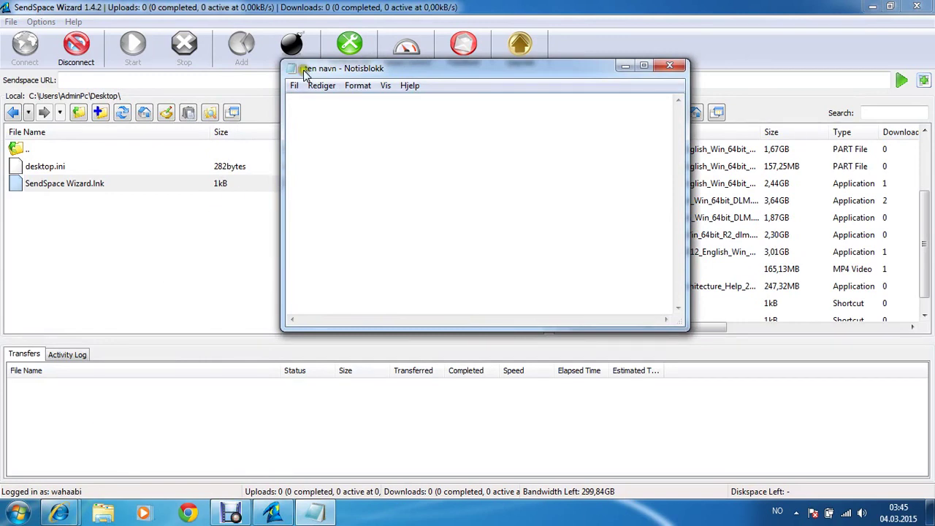
left_click(353, 85)
left_click(377, 100)
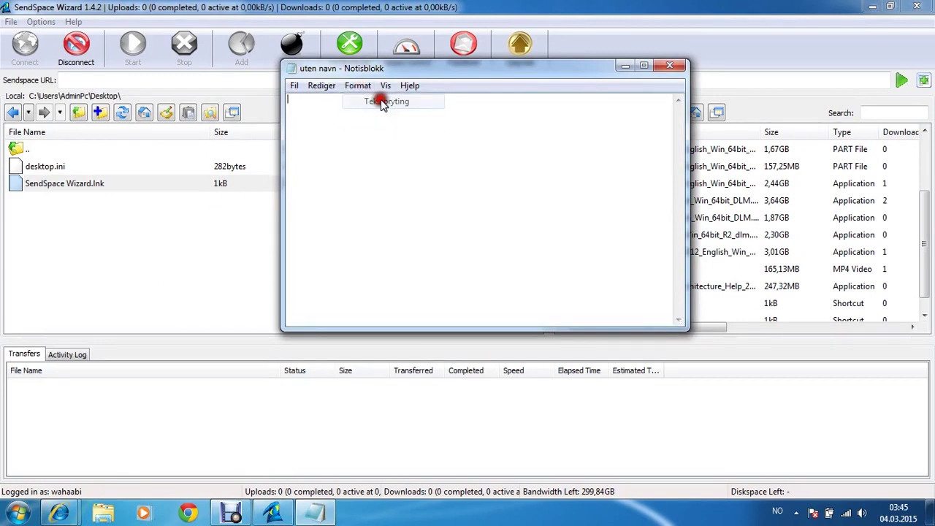
left_click(357, 86)
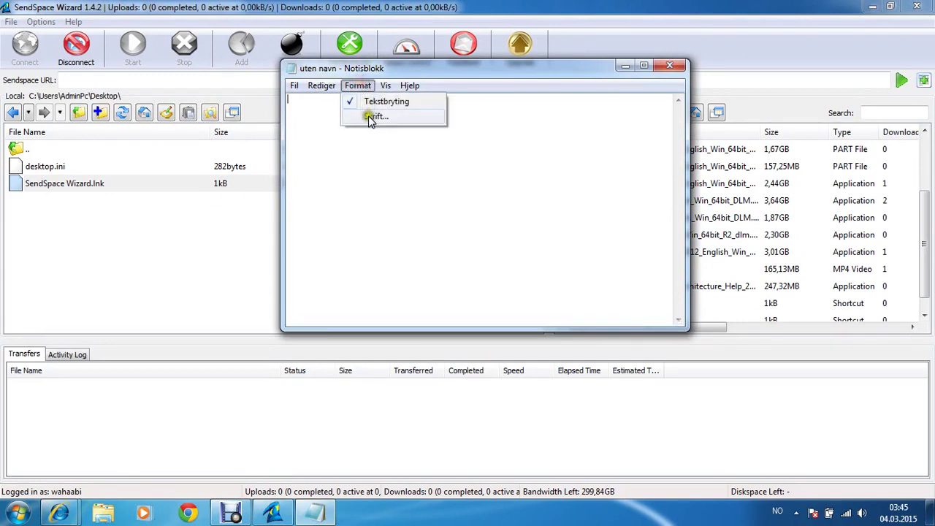
left_click(353, 102)
Set the Notepad font size to 20, keeping Lucida Console in the Vanlig style
left_click(357, 86)
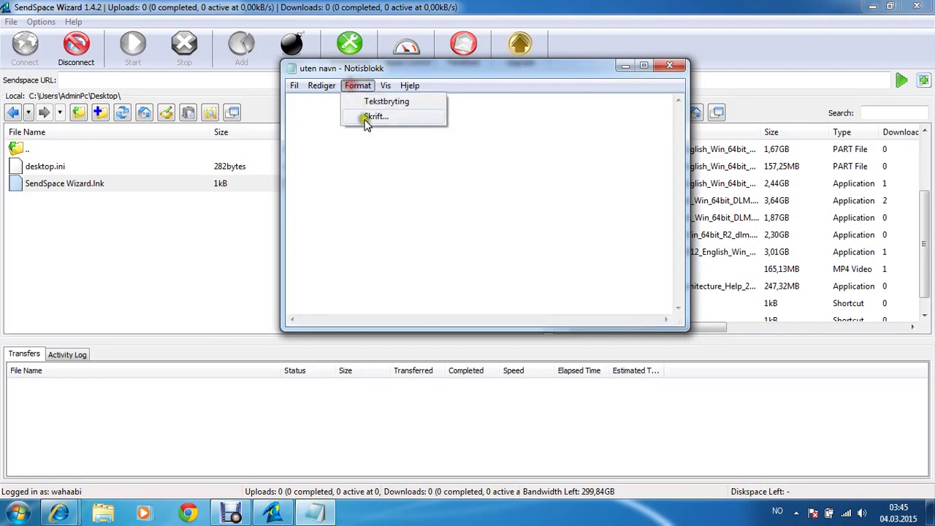
left_click(372, 117)
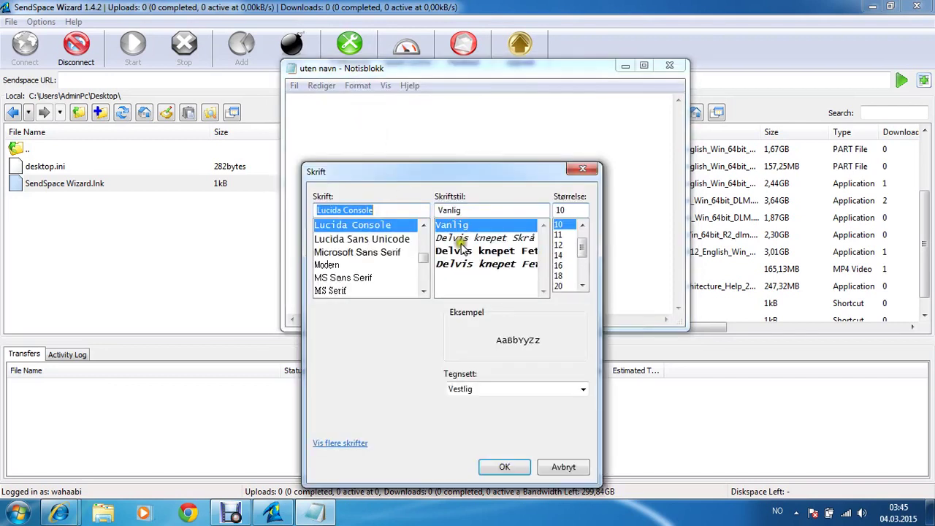
left_click(558, 286)
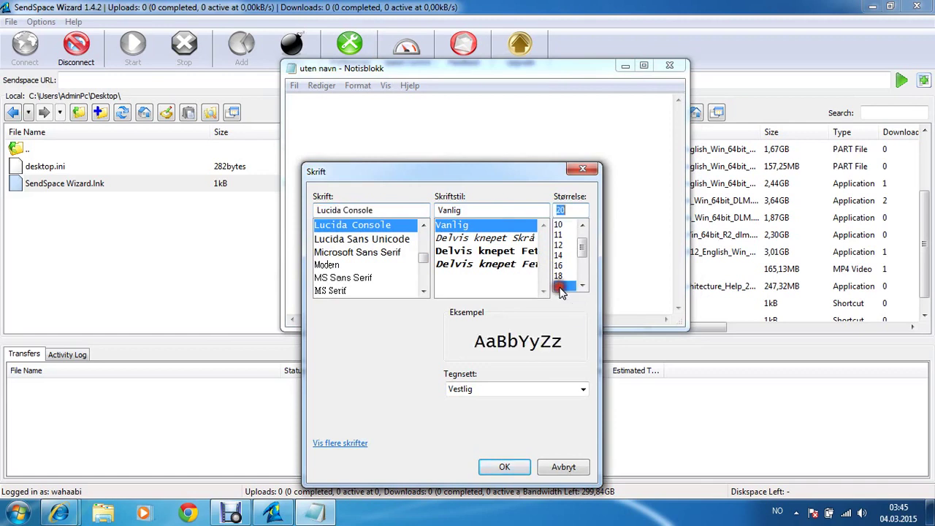
left_click(503, 467)
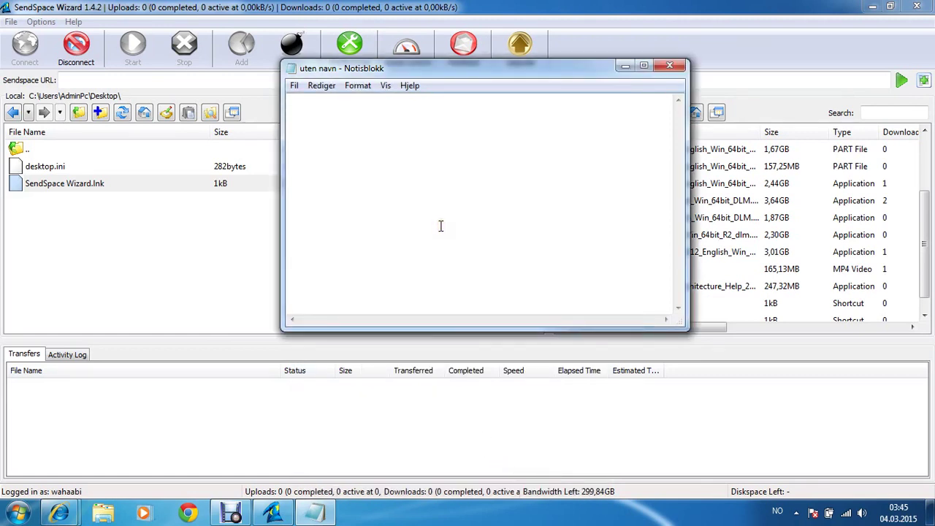
Write the note's first two lines: "Labada dhinac ta xigta bidix waxay" and "Tahay Meesha aad u doonanayso"
type("Labada dhinac ta xig")
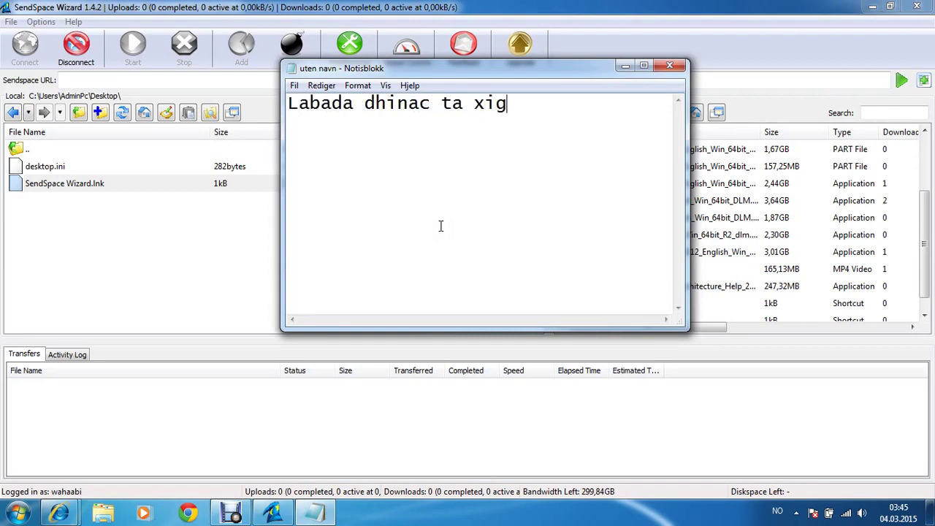
type("bici")
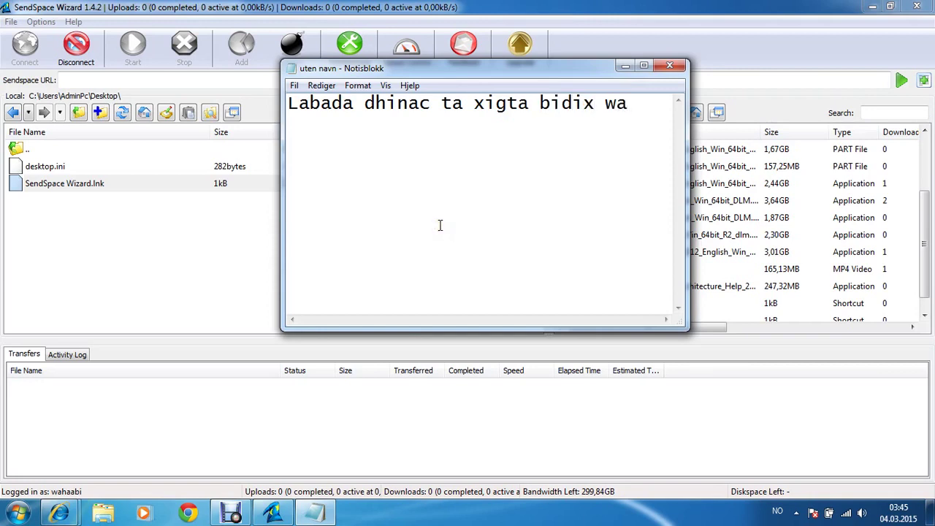
key("Return")
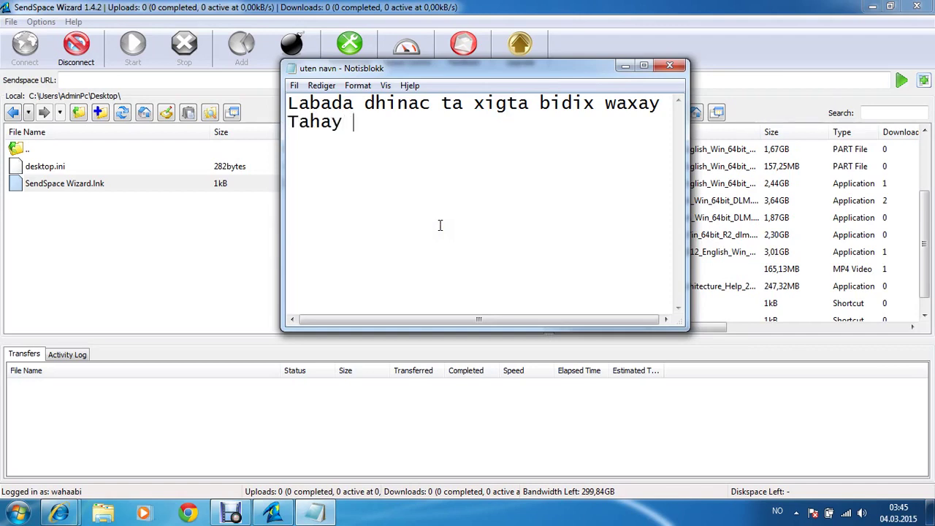
type("Tahay Meesa")
key("BackSpace")
type("ha aad u doonanayso")
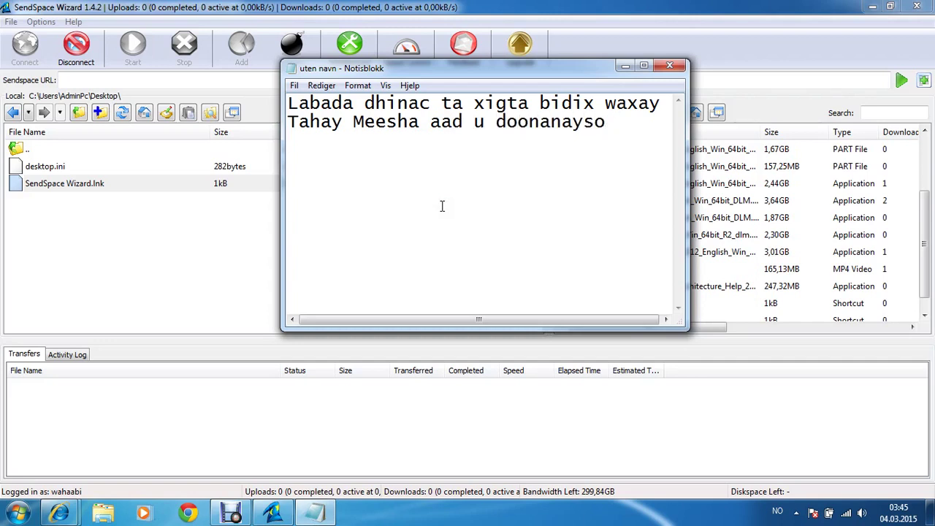
Add the third line "File ka aad Uplaod Garaynayso." and end it with a line break
type("W")
key("BackSpace")
type("File ka aad ")
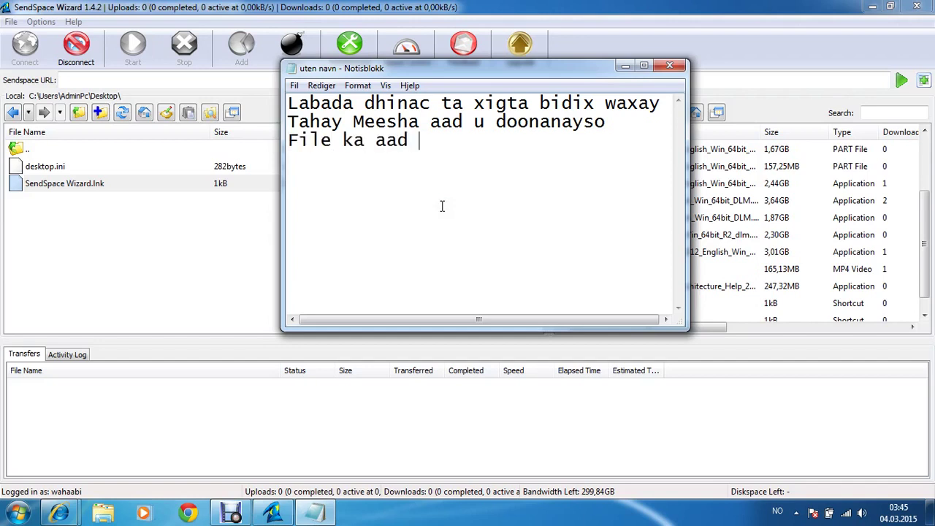
type("Uplaod ")
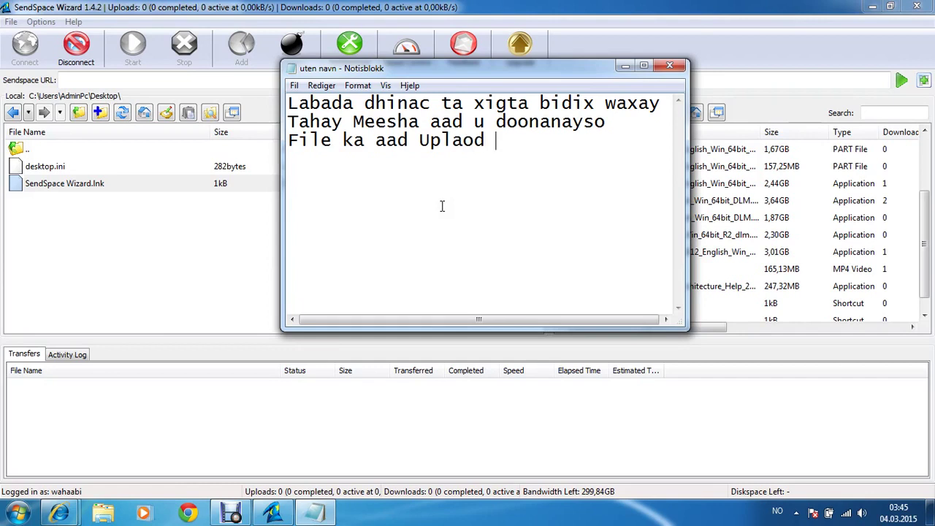
type("Garaynayso")
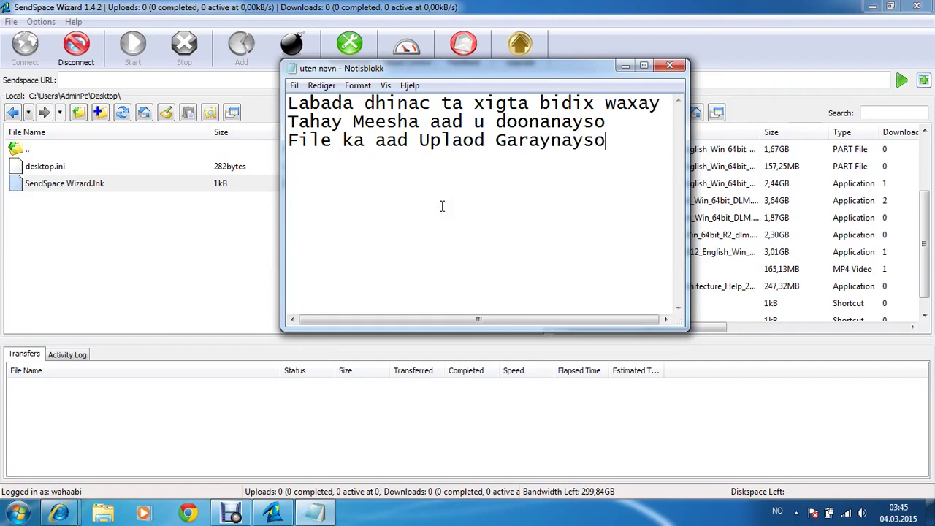
type(".")
key("Return")
Write point 2 of the note as "2. Dhinaca midigna waa meesha aad", continuing on a new line with "Ku upload garaynayso"
type("2. Dinaca")
key("BackSpace")
key("BackSpace")
key("BackSpace")
key("BackSpace")
key("BackSpace")
type("hiu")
key("BackSpace")
type("naca m")
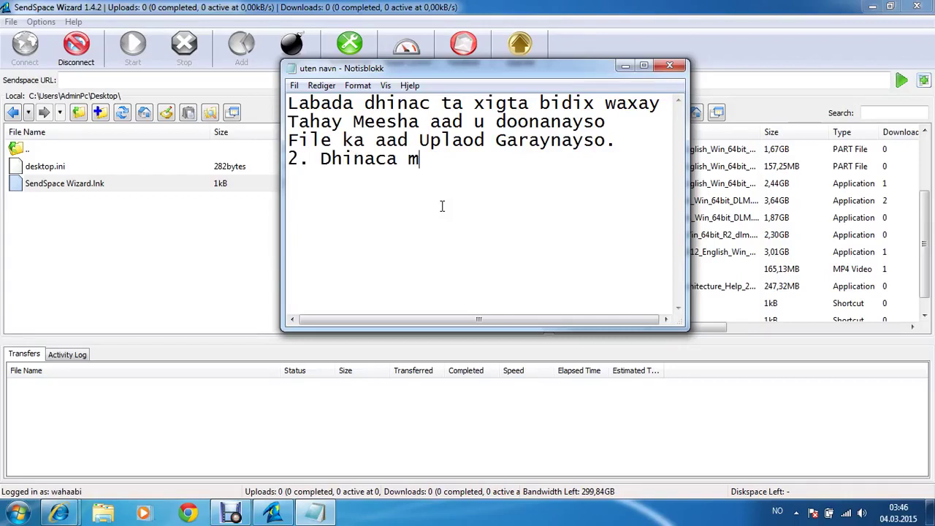
type("idigna wa")
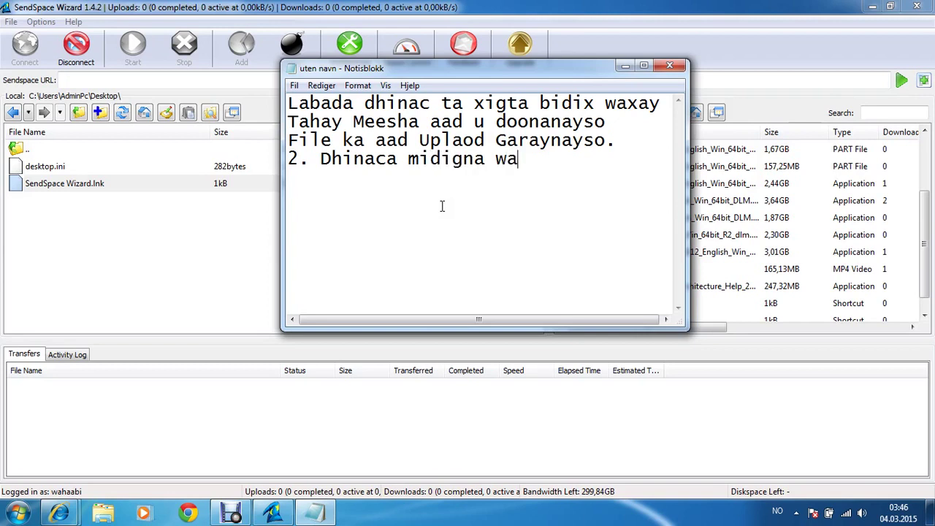
type("a meesha aa")
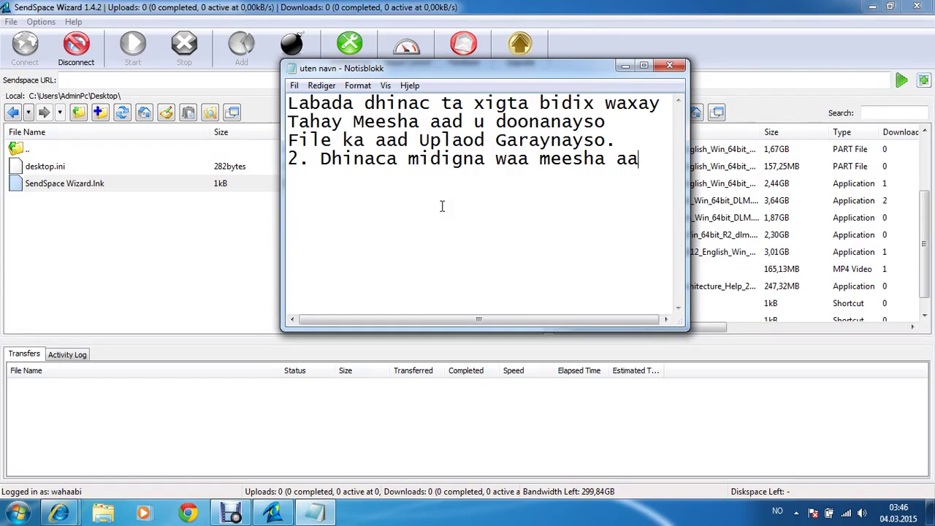
type("d  Ku uplo")
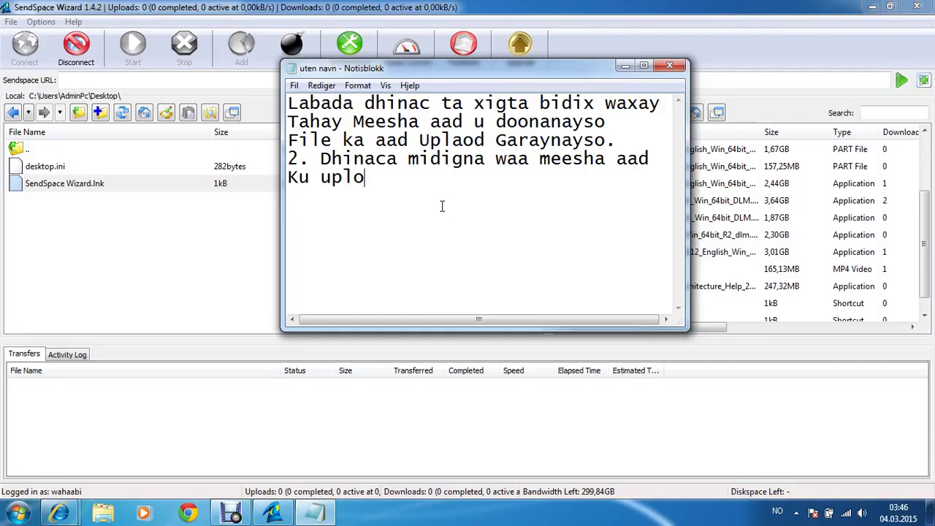
type("ad garaynayso")
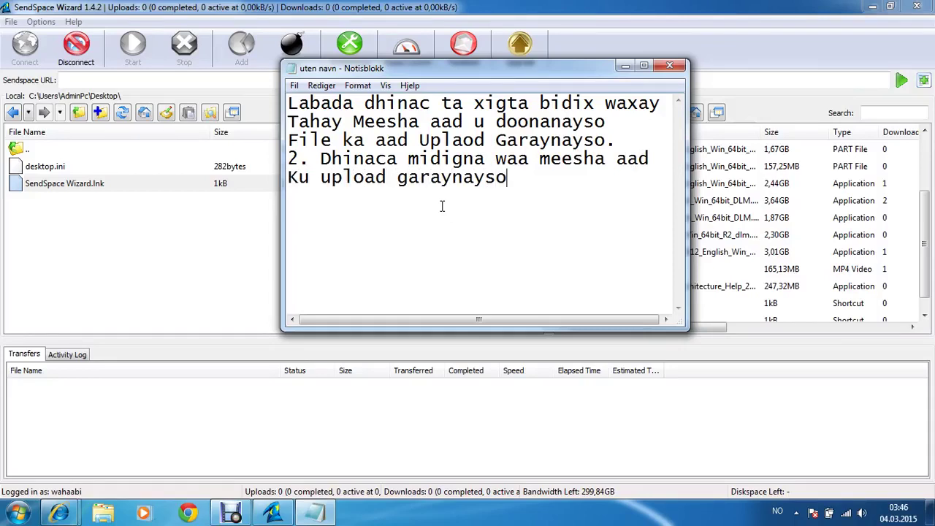
Finish point 2 with "oo ah" and, on the following line, "Sendspacekii"
type(" ooah")
key("BackSpace")
key("BackSpace")
type("ah  ")
type("Sends")
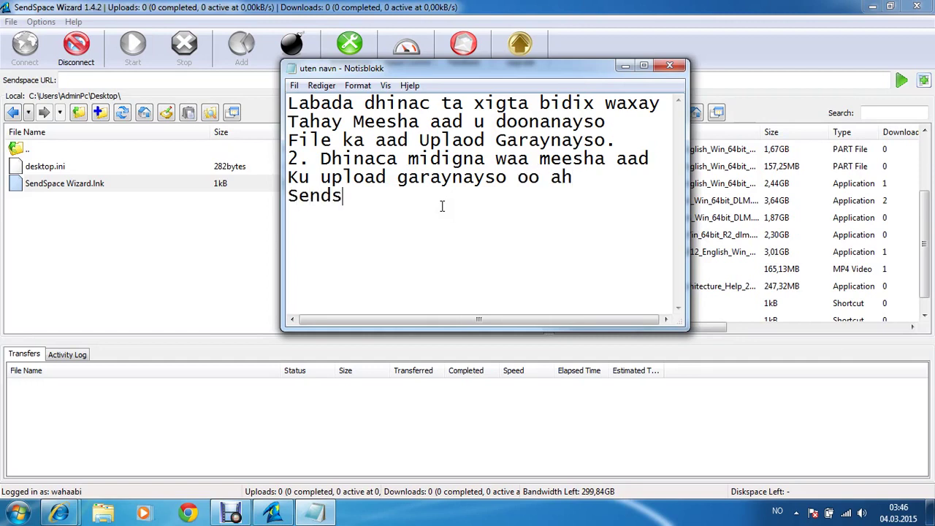
type("pacekii")
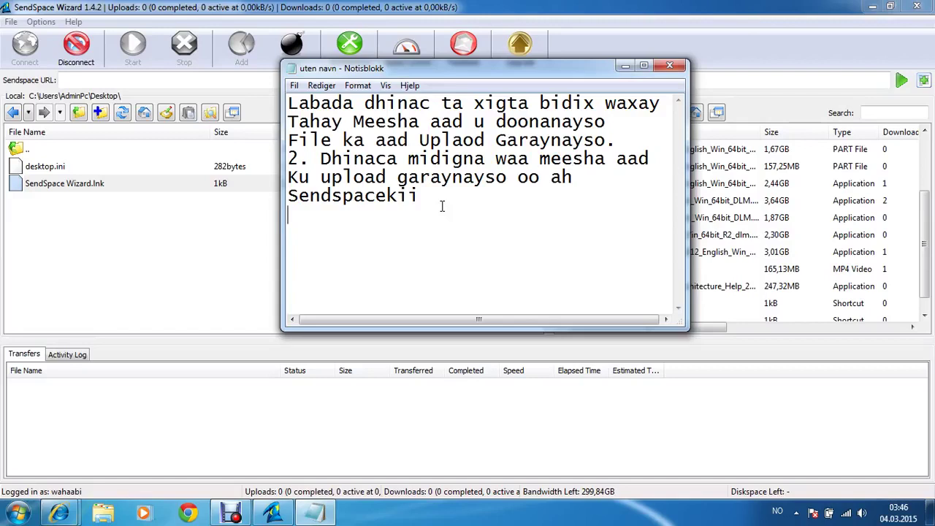
Write "3. Marka Aad doonayso in aad Uplaod" with "Garayso" on the line below, and enlarge the Notepad window to give the text more room
type("3. Marka A")
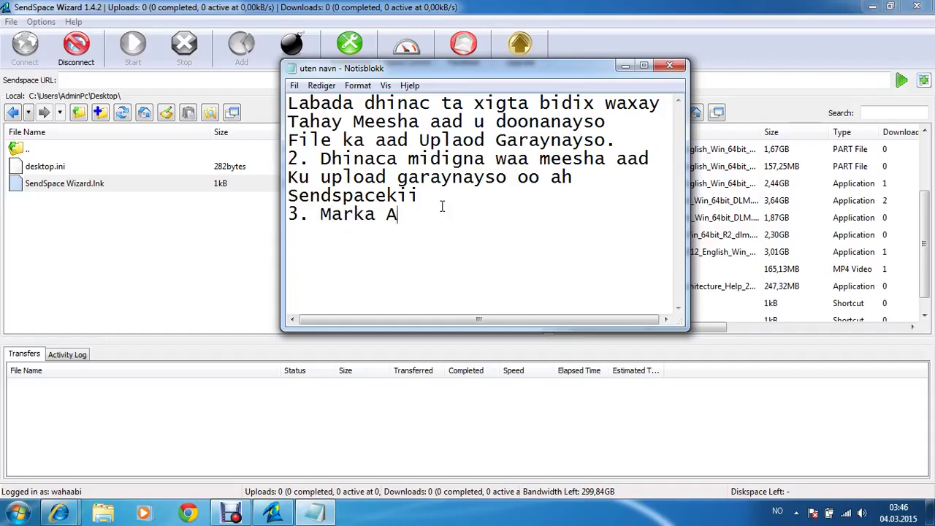
type("ad doonayso in ")
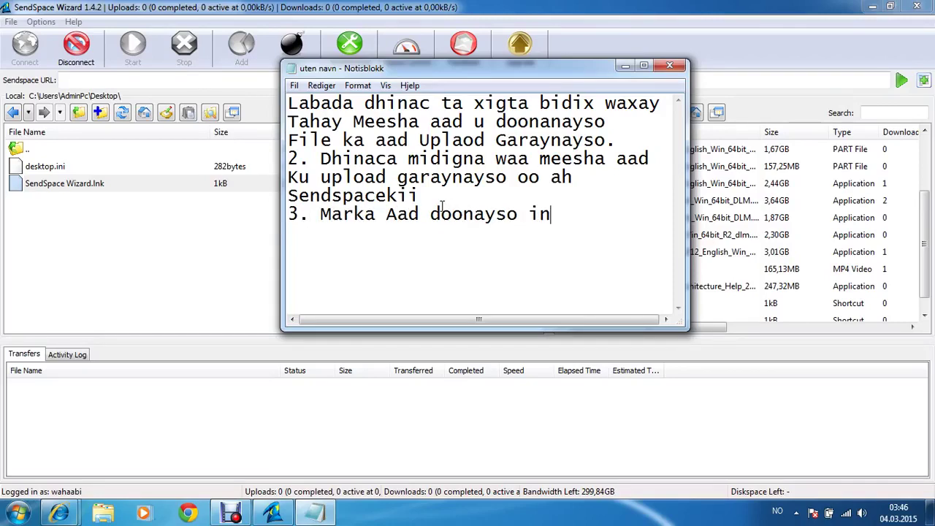
type("aad Uplao")
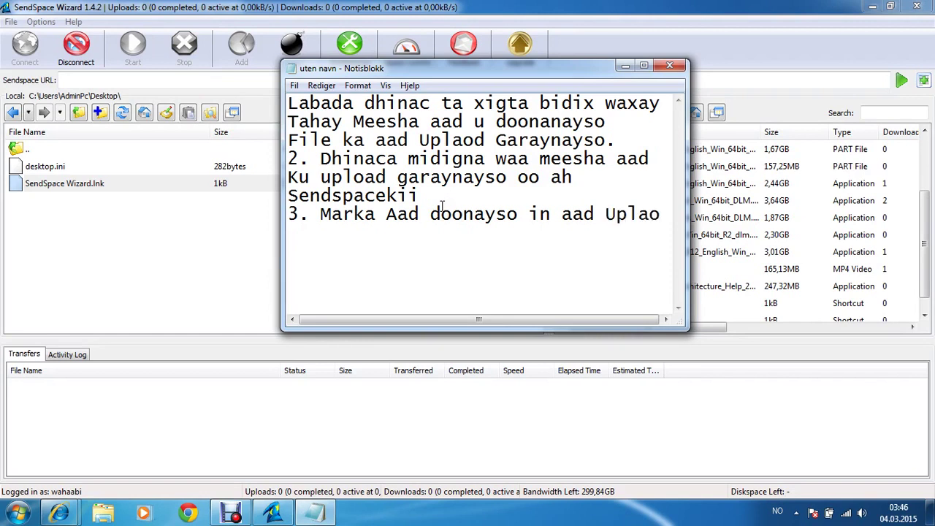
type("d")
key("Return")
type("Garay")
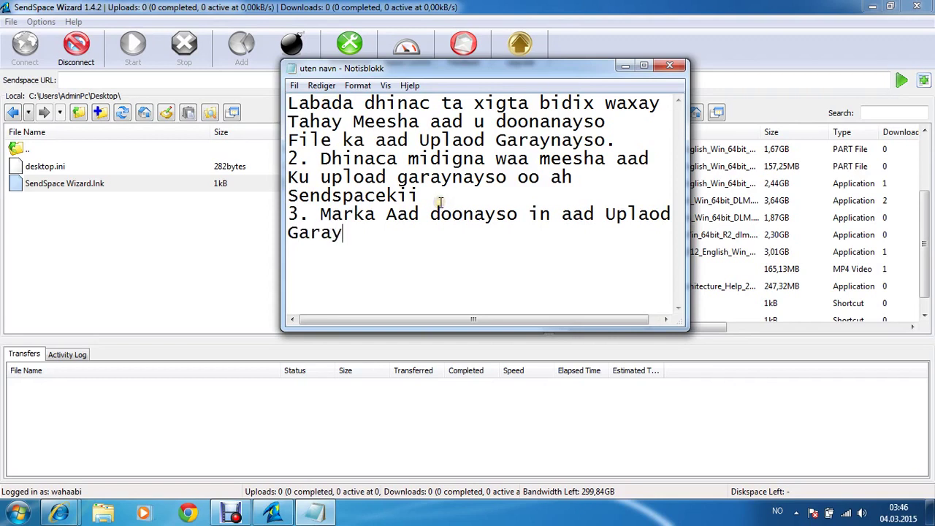
type("so")
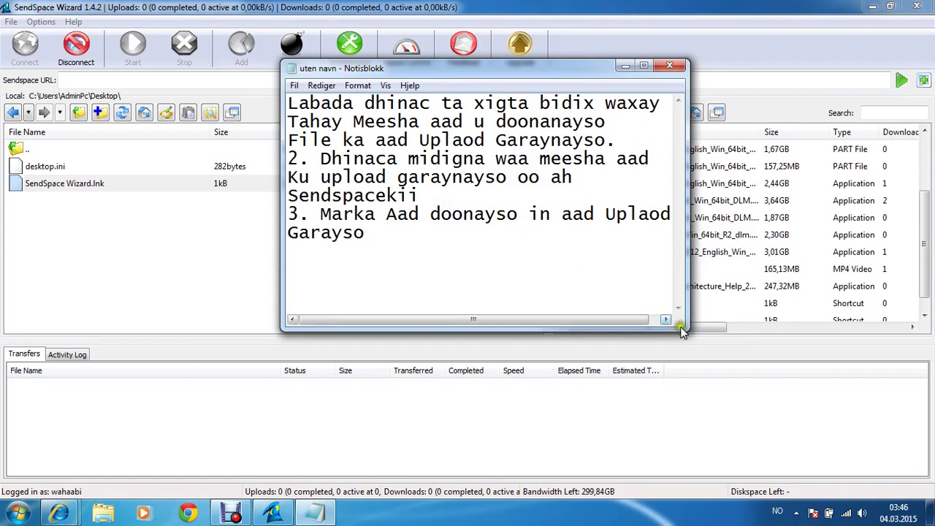
left_click_drag(679, 330, 801, 371)
type("Wa")
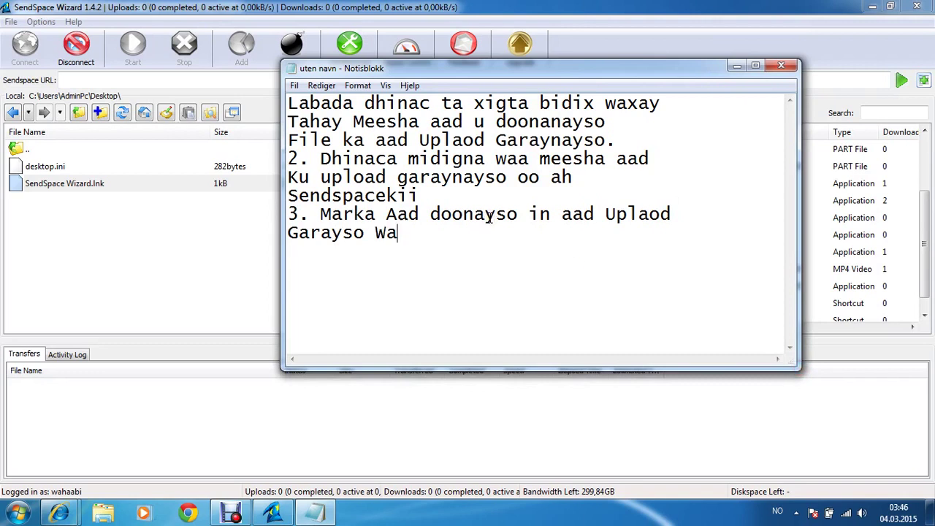
type("xaad")
type("ku soo")
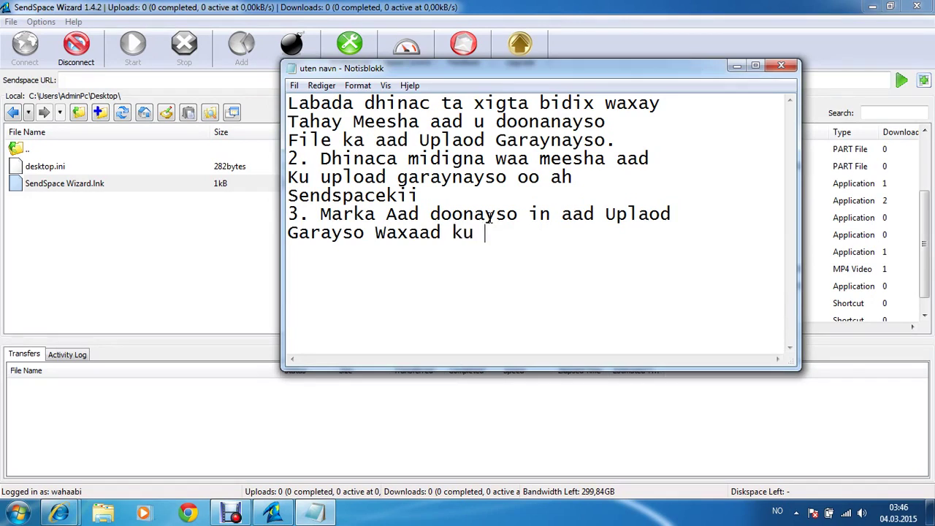
key("BackSpace")
key("BackSpace")
key("BackSpace")
key("BackSpace")
key("BackSpace")
key("BackSpace")
key("BackSpace")
key("BackSpace")
key("BackSpace")
key("BackSpace")
key("BackSpace")
key("BackSpace")
key("BackSpace")
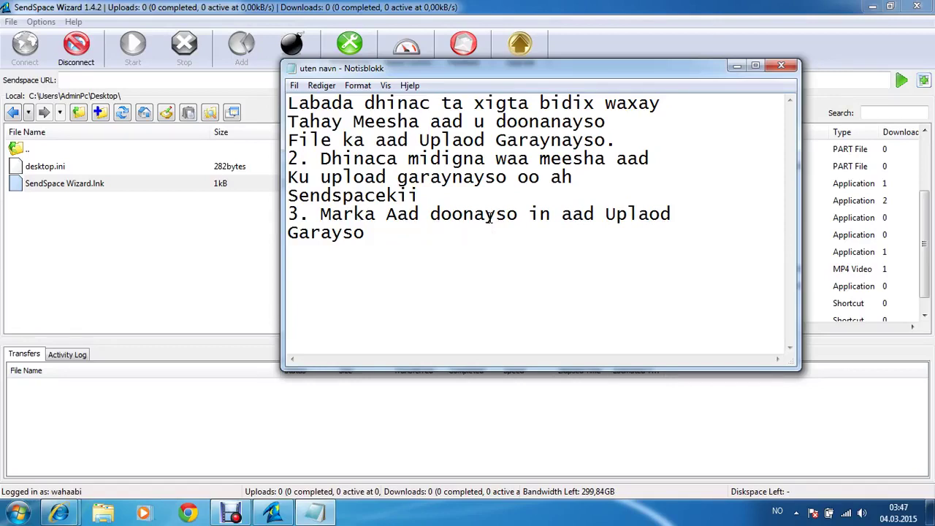
Complete point 3 after "Garayso" with "laba siyood ayaad u samayn kartaa" and start a new line
type("laba siyood ayaad u samay")
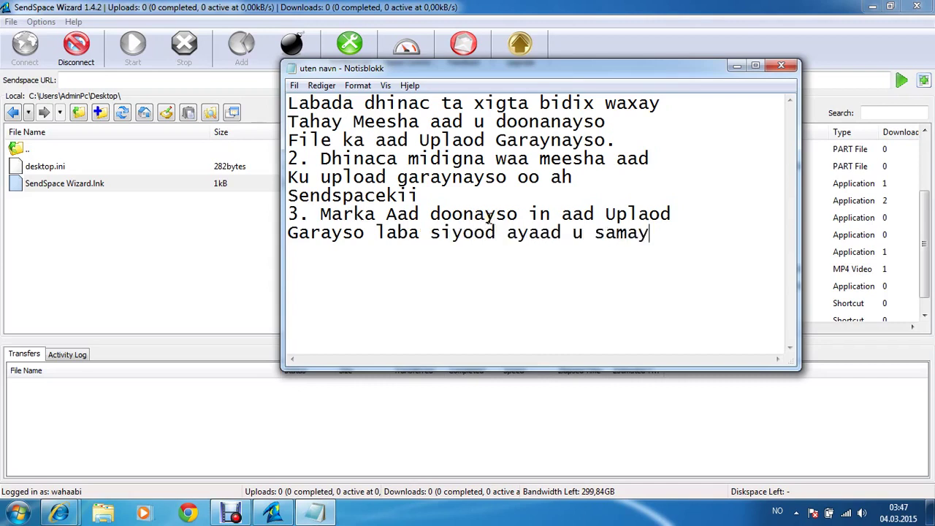
type("n kartaa")
key("Return")
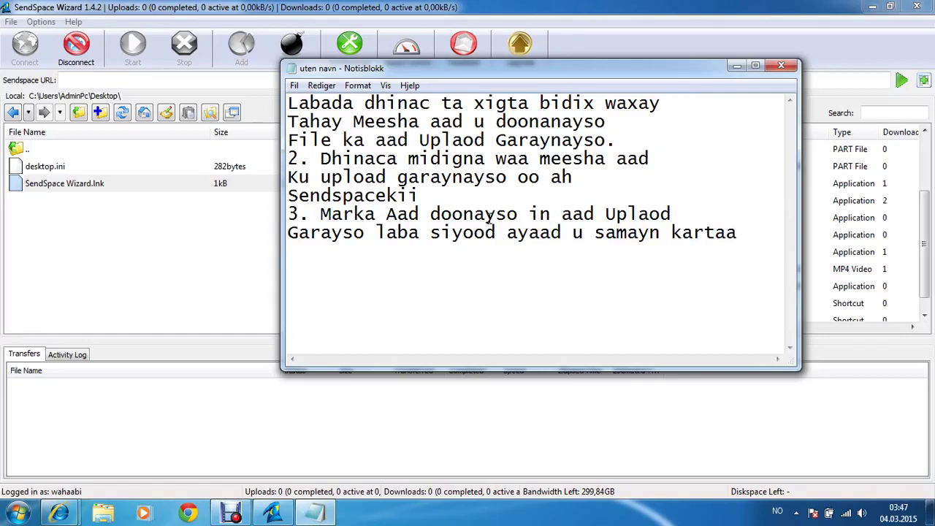
Begin the first upload method under point 3 with "1. in aad double click siiso fileka aad"
type("1. ina ad ")
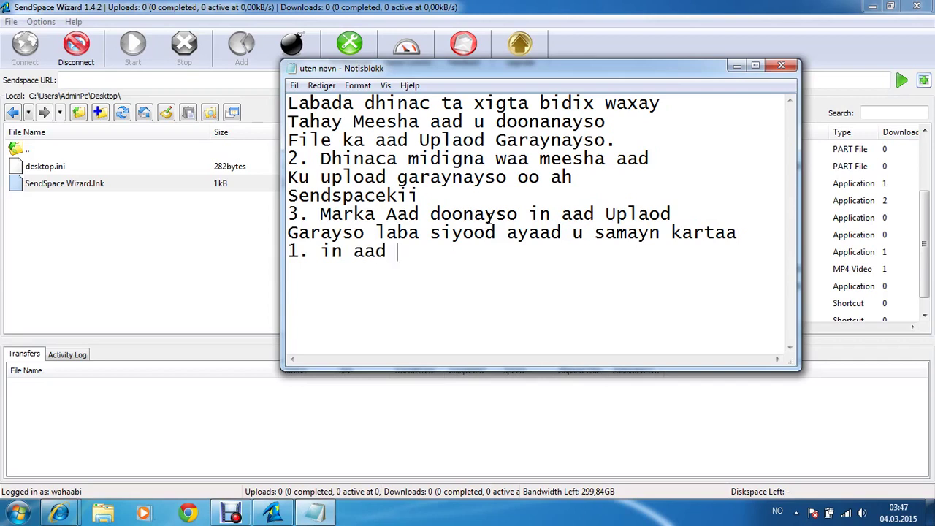
type("dou")
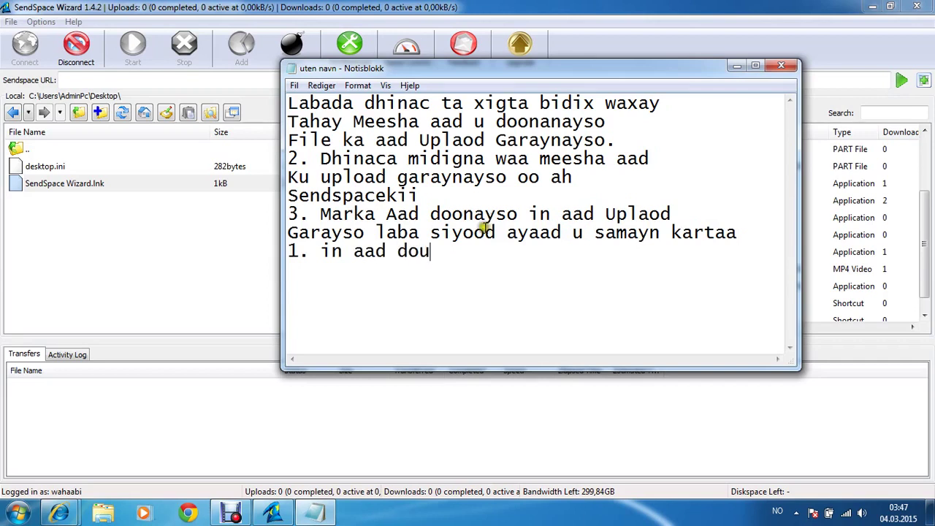
type("ble click siiso")
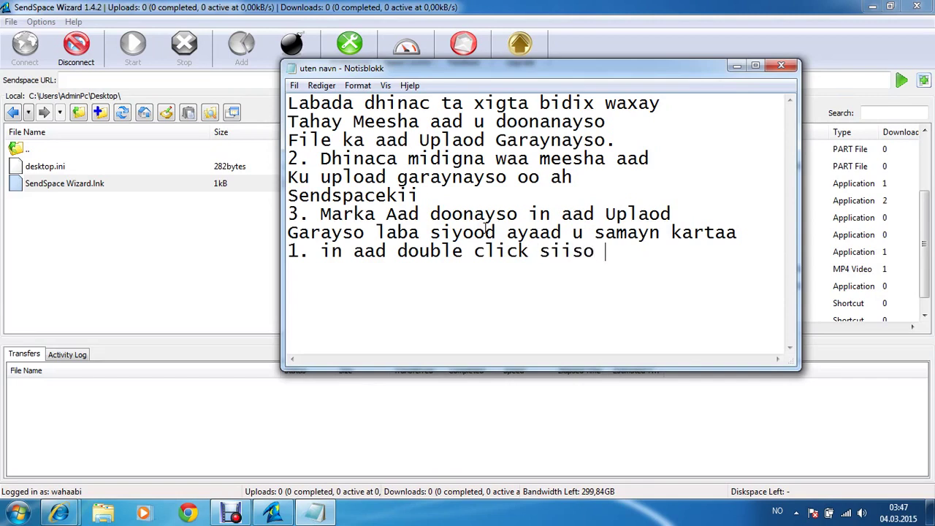
type(" file ka aad ")
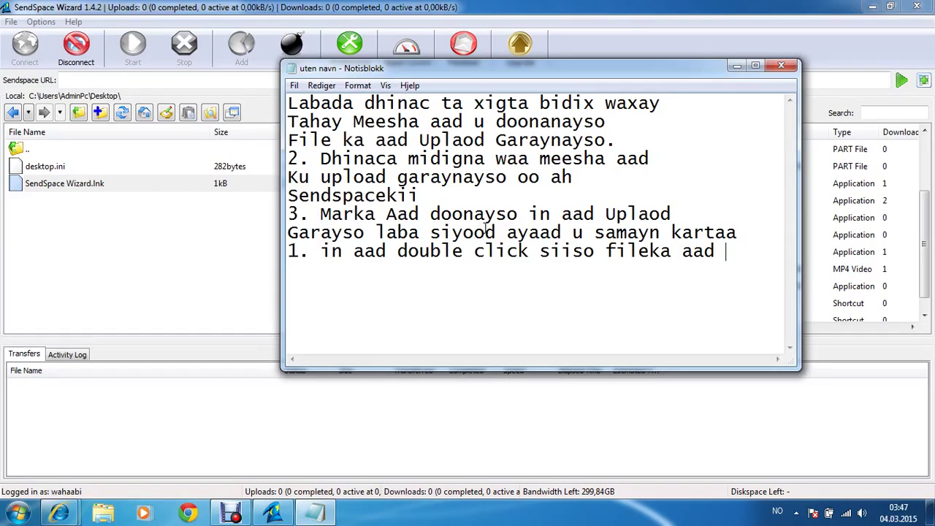
Finish the first upload method on a new line with "upload garaynayso", correcting the misspelled "upload"
type("uop")
key("BackSpace")
key("BackSpace")
type("plado")
key("BackSpace")
key("BackSpace")
type("od")
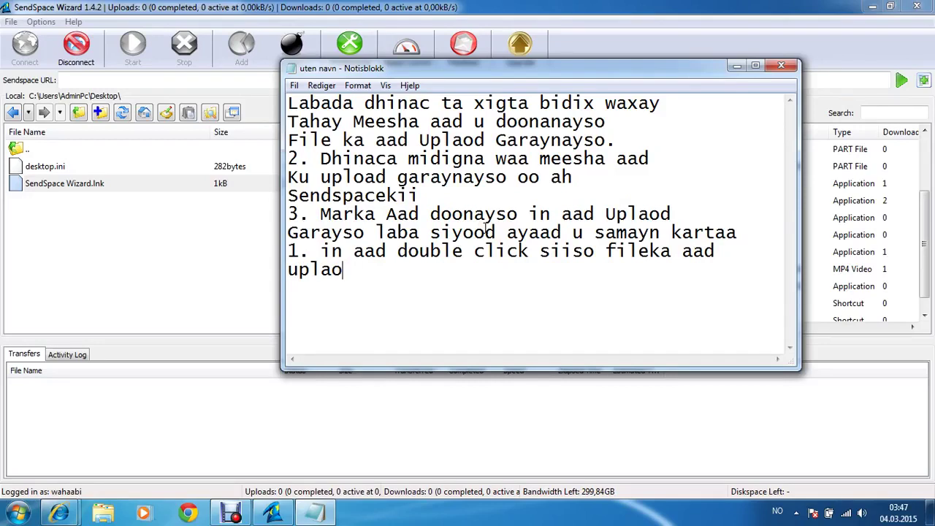
key("BackSpace")
key("BackSpace")
key("BackSpace")
type("oad garaym")
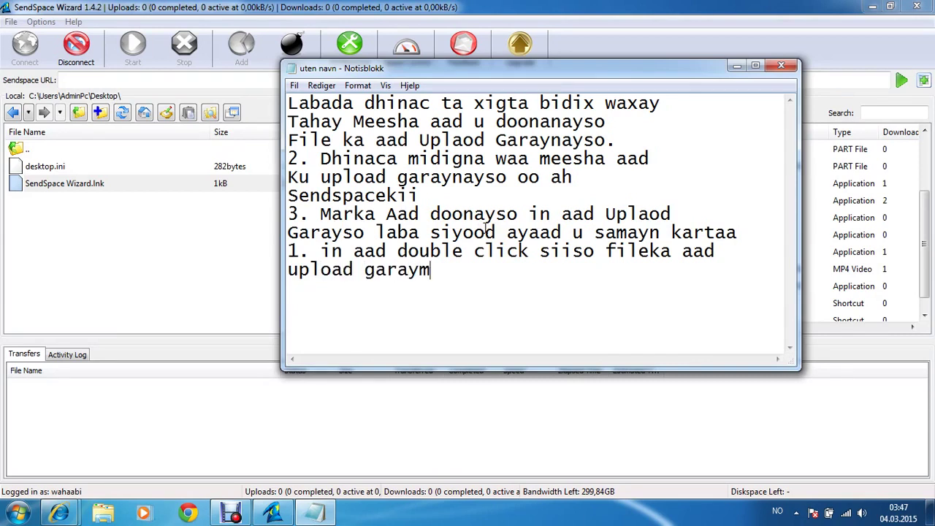
key("BackSpace")
type("nayso")
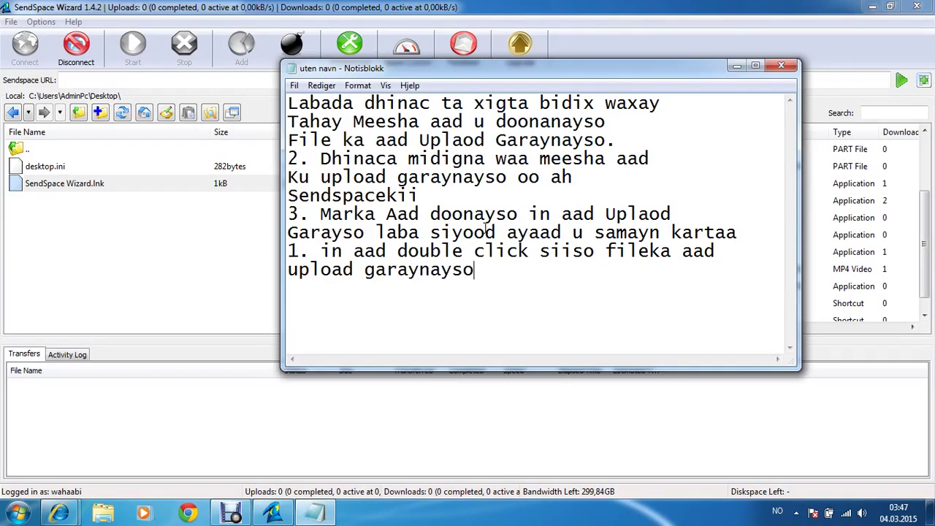
End the first method with a period and begin the second on a new line with "2. in aad mouse ku soo"
type("2")
type(". om")
key("BackSpace")
key("BackSpace")
type("in aad")
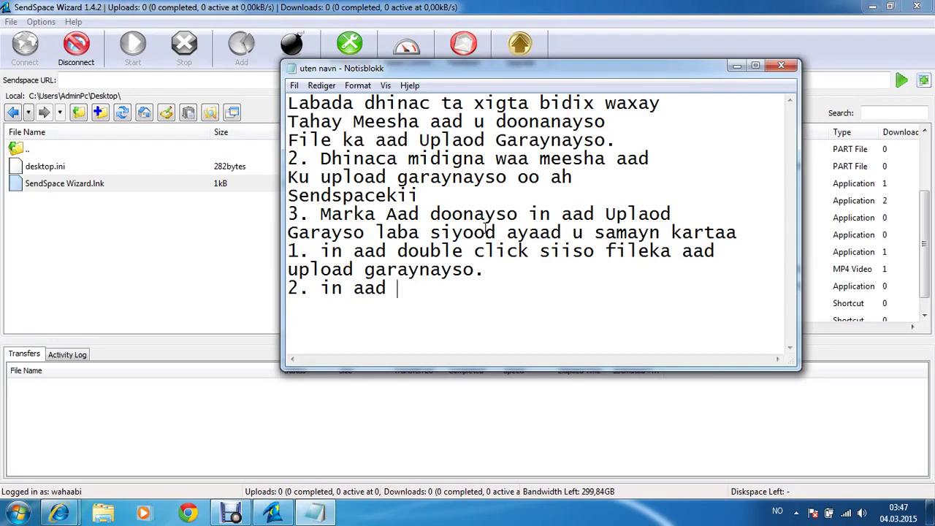
type(" mouse ku soo")
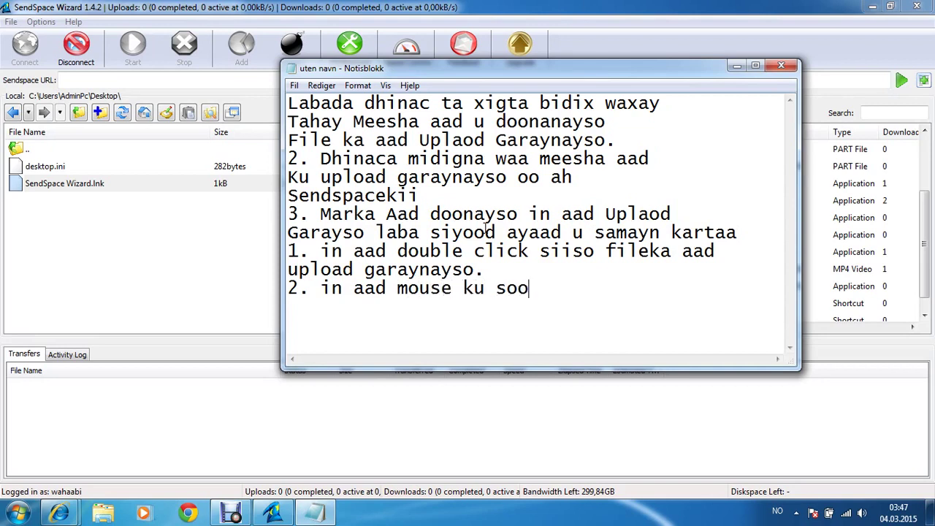
Continue the second upload method in the note with "riixdo oo aad ku soo", correcting typing mistakes along the way
type("riix")
key("BackSpace")
key("BackSpace")
key("BackSpace")
type("xii")
key("BackSpace")
key("BackSpace")
type("riixdo oo aad ku soo")
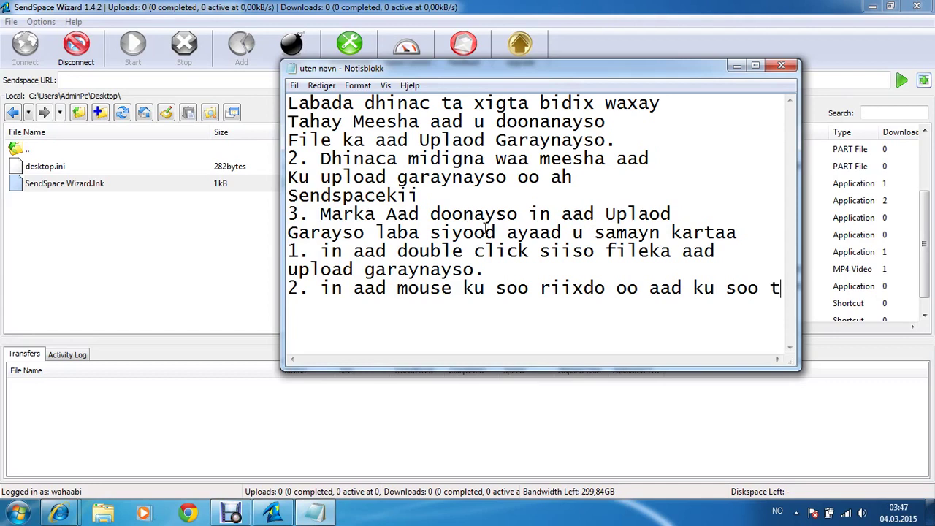
Complete the second method on a new line with "tuurto dhinaca bidixda hoosteeda"
type(" t")
key("BackSpace")
type("tuurto dhinaca nb")
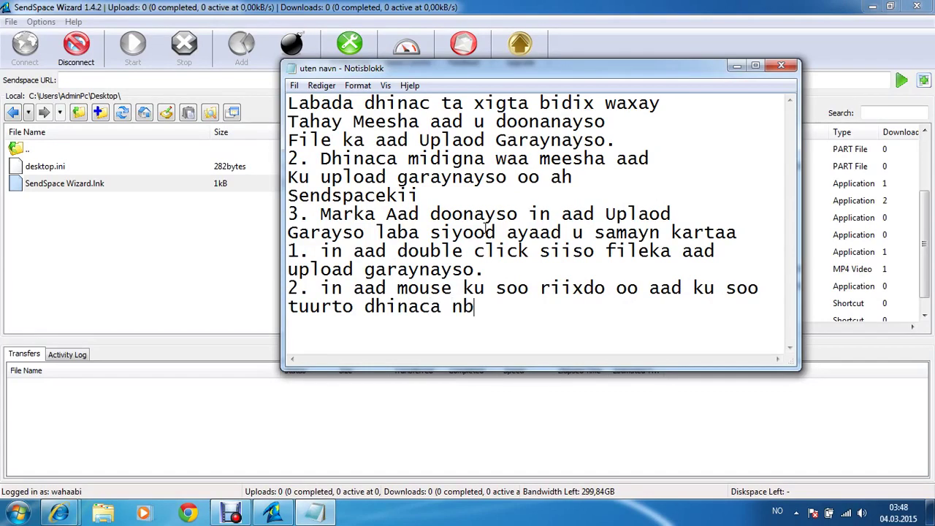
key("BackSpace")
key("BackSpace")
type("bi")
type("dixda ho")
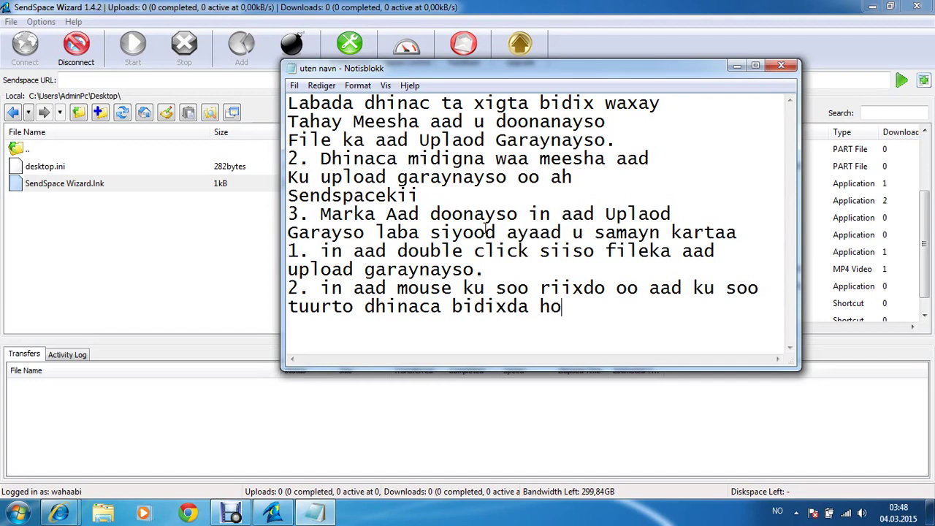
type("osteeda")
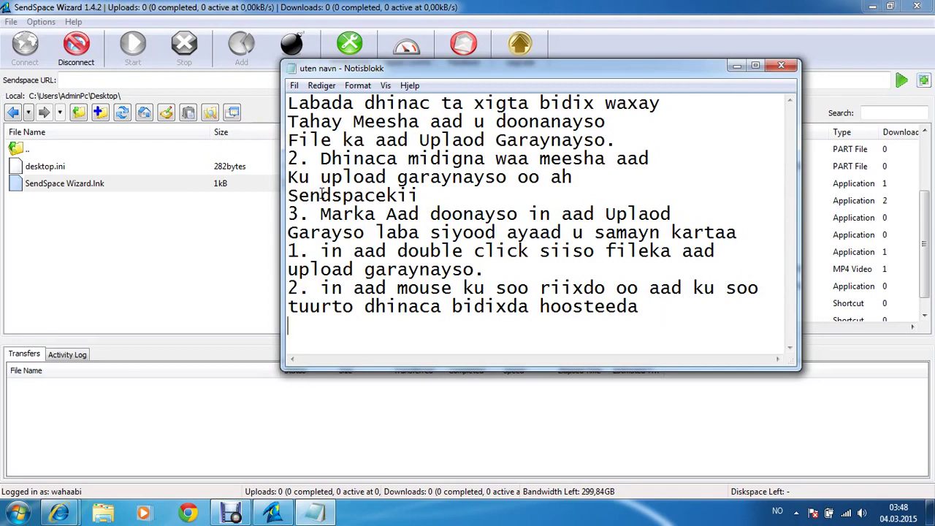
Add the line "NB: Daawo waan ku tusayaaye." below the second upload method
type(" N")
type("B")
type("imin")
key("BackSpace")
key("BackSpace")
key("BackSpace")
key("BackSpace")
type("Daawo waan")
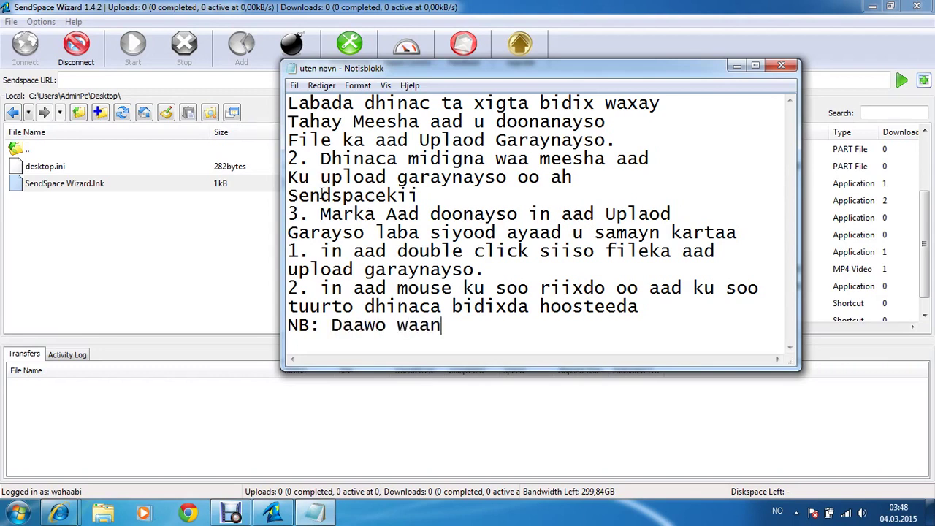
type(" ku tusayaaye.")
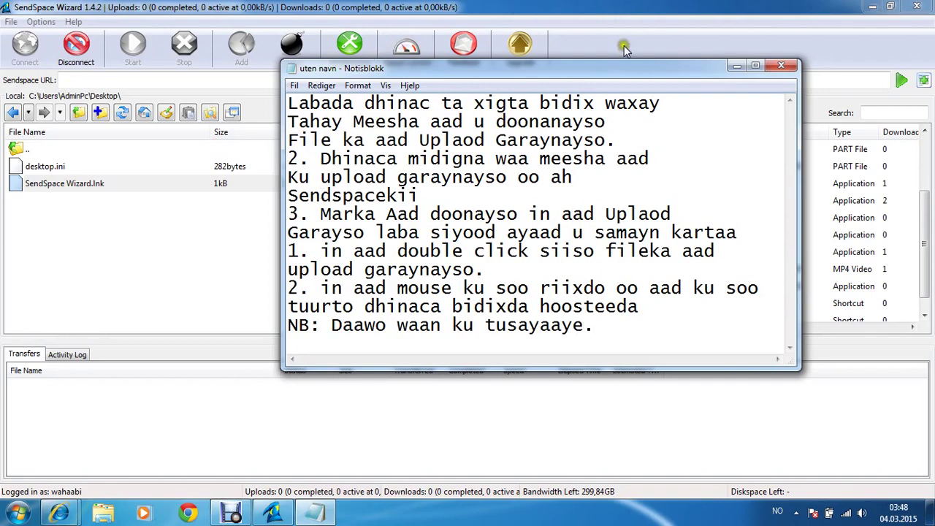
Minimize the note and browse the local Downloads, Documents and My Videos folders in SendSpace Wizard, returning to the user folder
left_click(732, 68)
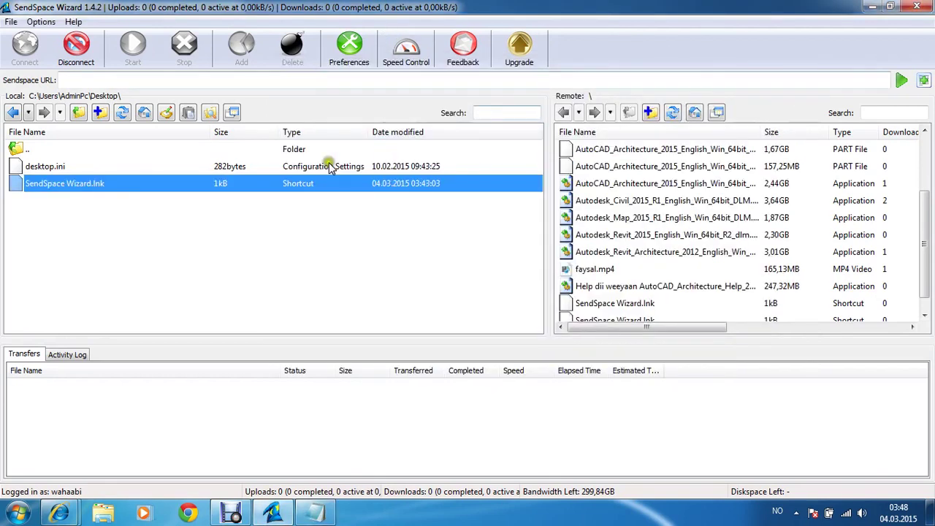
double_click(27, 149)
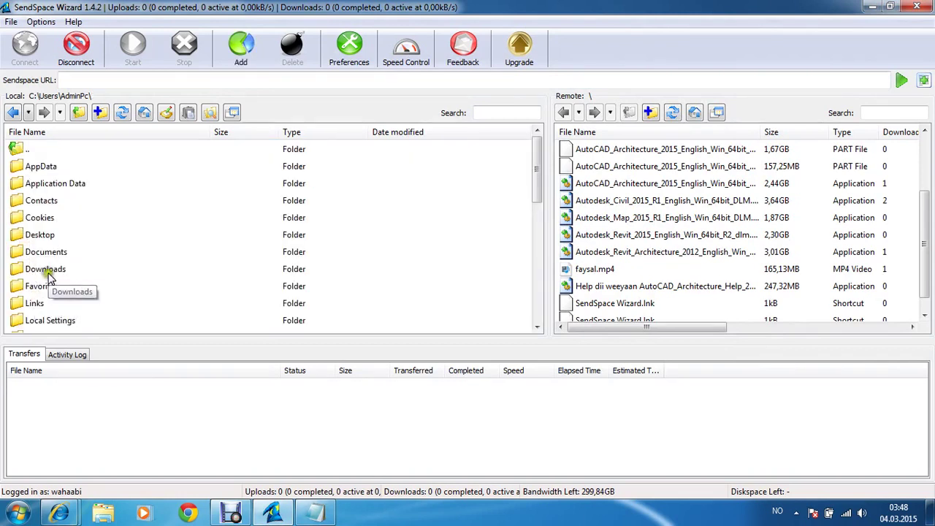
double_click(43, 269)
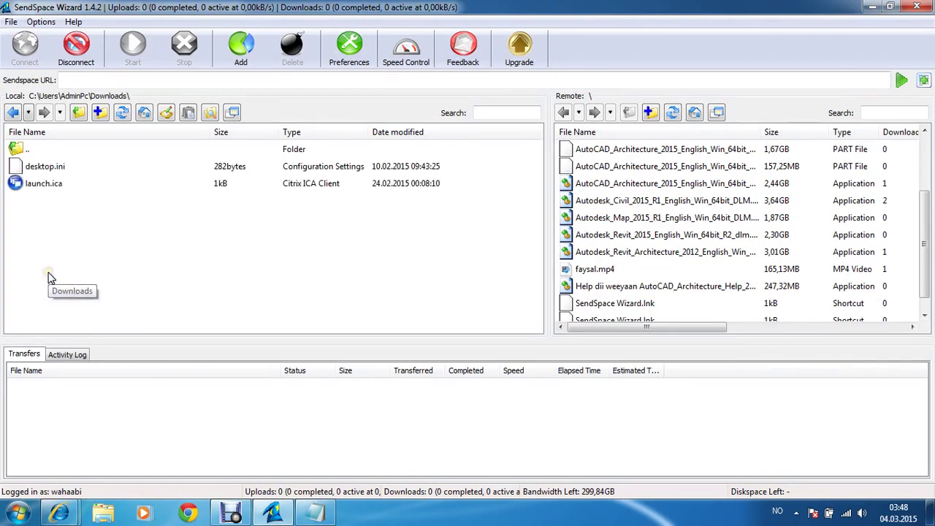
double_click(28, 149)
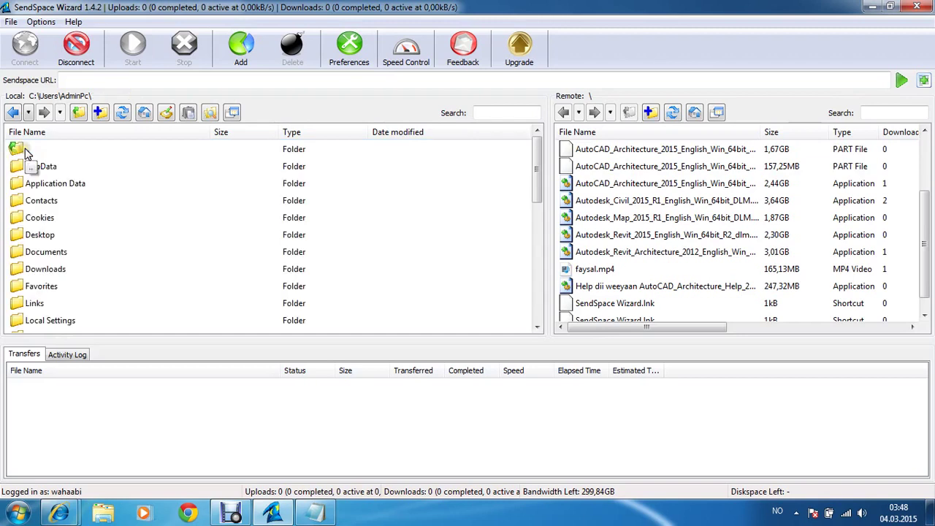
double_click(62, 252)
double_click(46, 200)
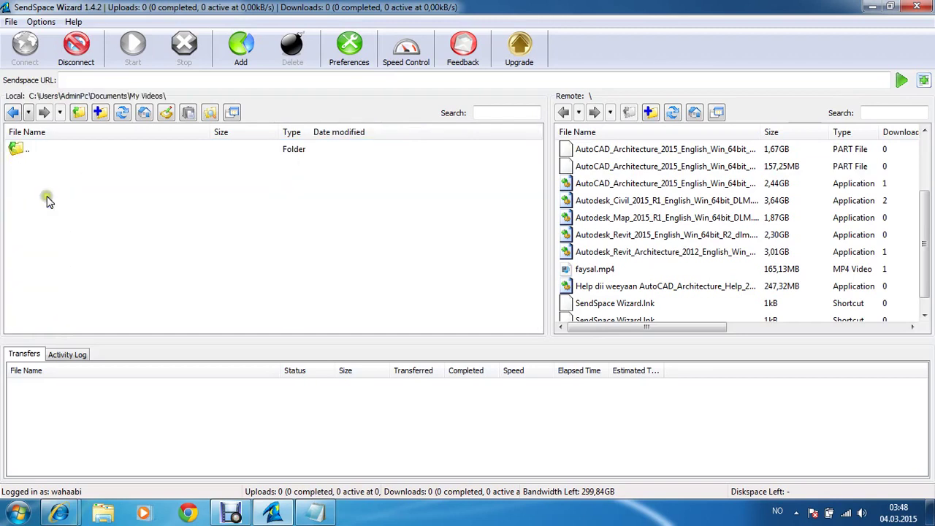
double_click(22, 150)
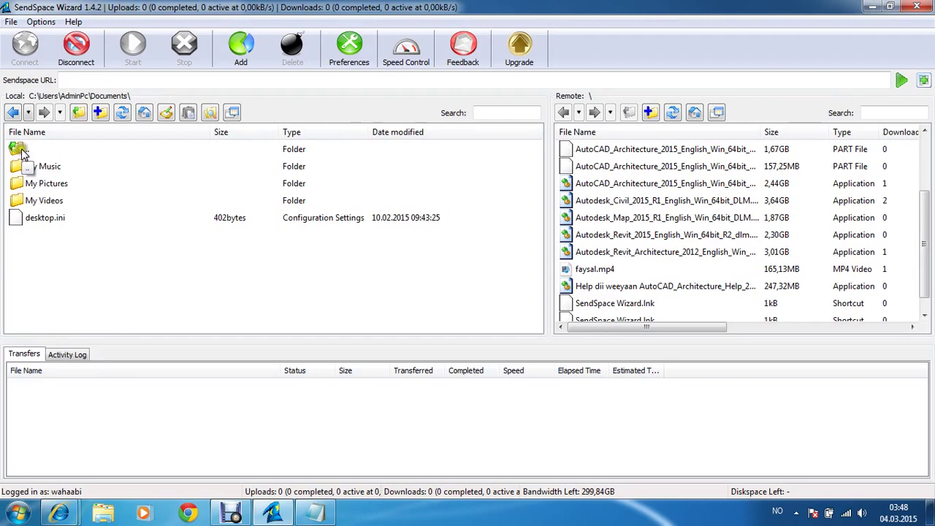
double_click(21, 149)
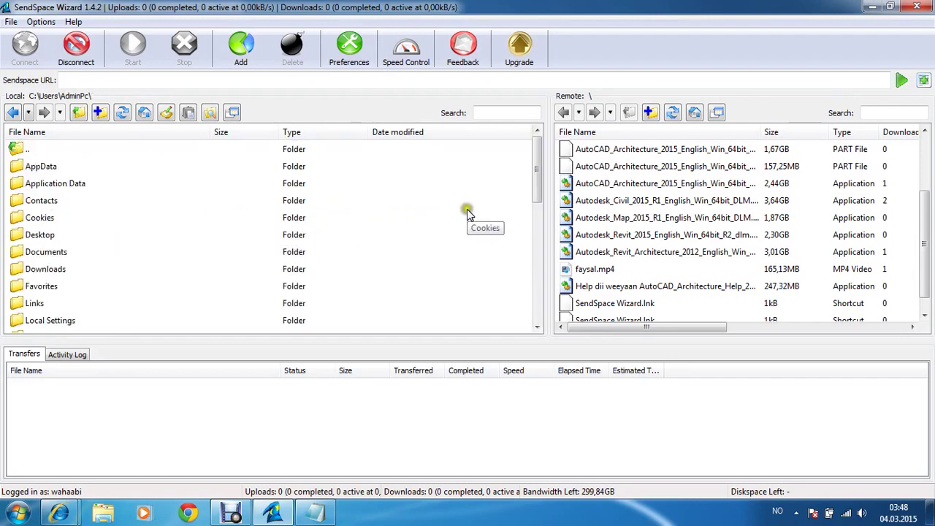
Look through the local Pictures and Downloads folders for files to upload, returning to the user folder
left_click_drag(532, 167, 542, 253)
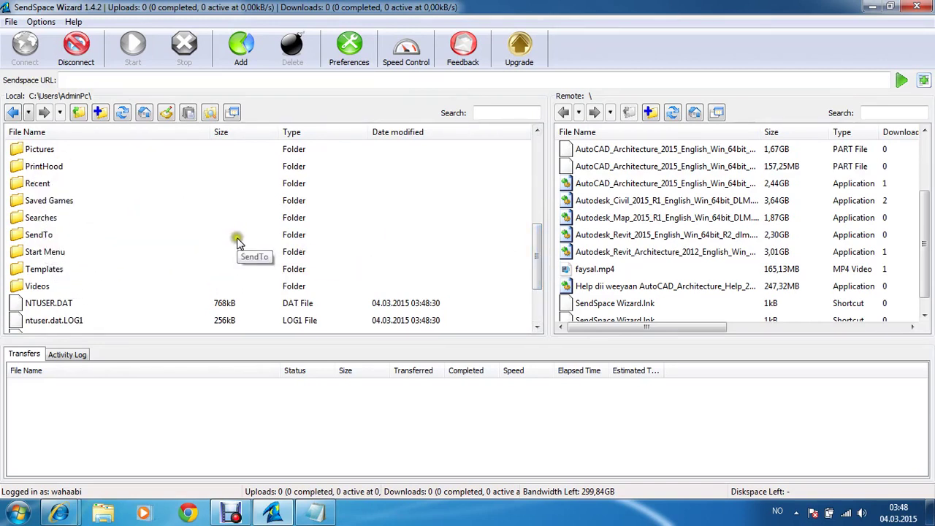
double_click(42, 149)
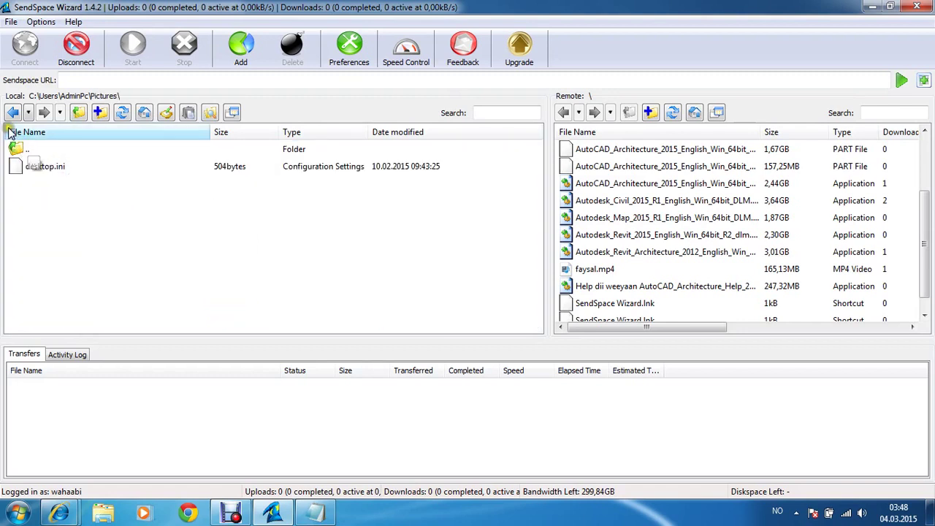
left_click(17, 149)
double_click(17, 149)
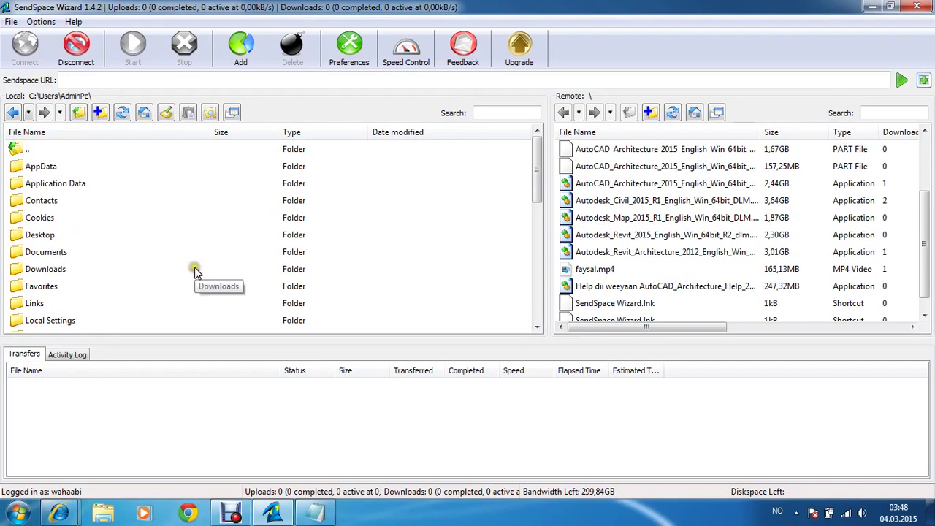
double_click(57, 269)
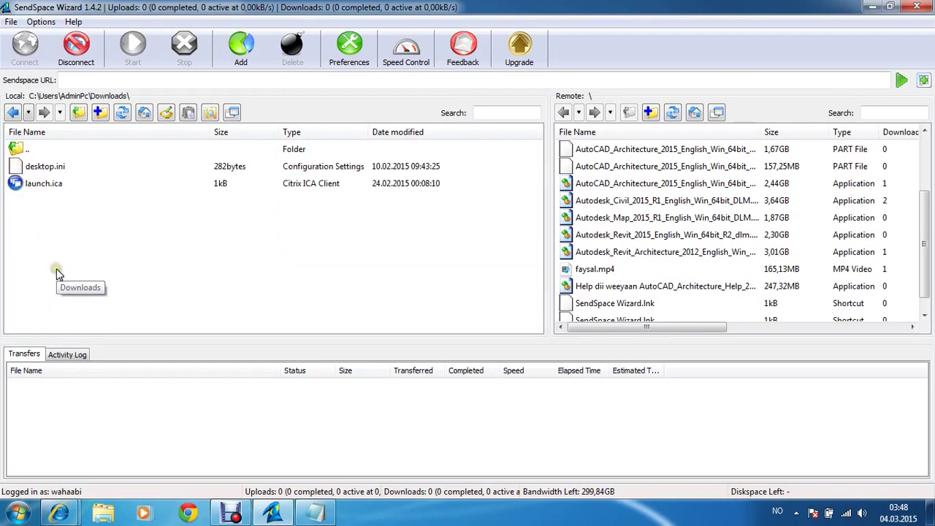
left_click(36, 165)
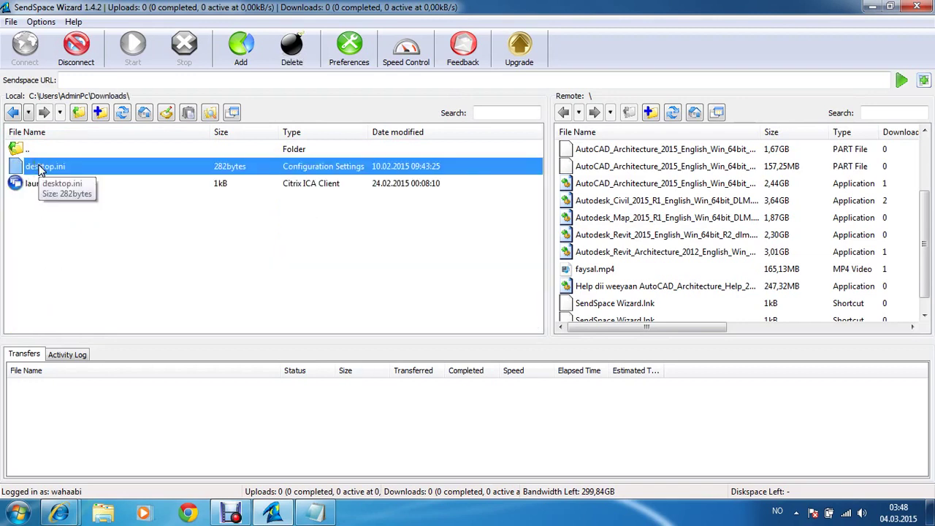
left_click_drag(30, 166, 26, 149)
double_click(22, 149)
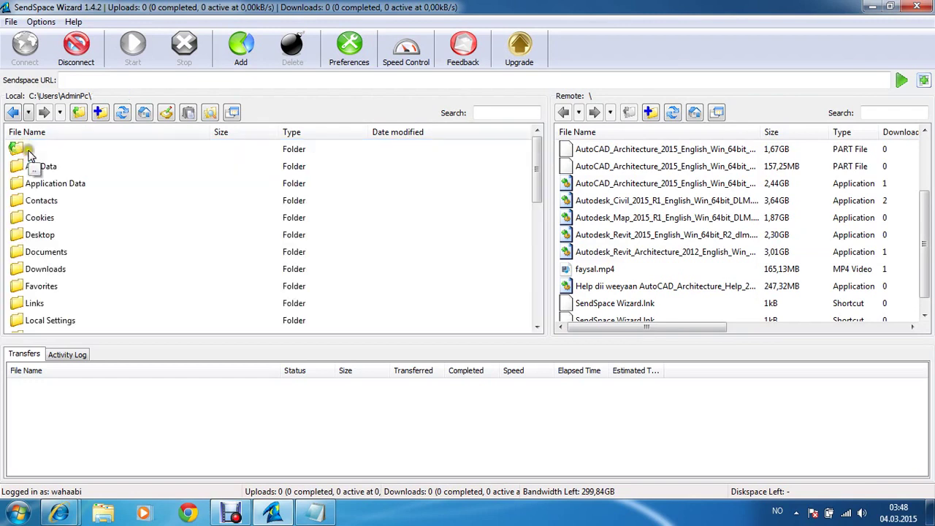
Upload SendSpace Wizard.lnk from the local Desktop folder by moving it into the transfer list with blank properties, and check the remote files
double_click(56, 236)
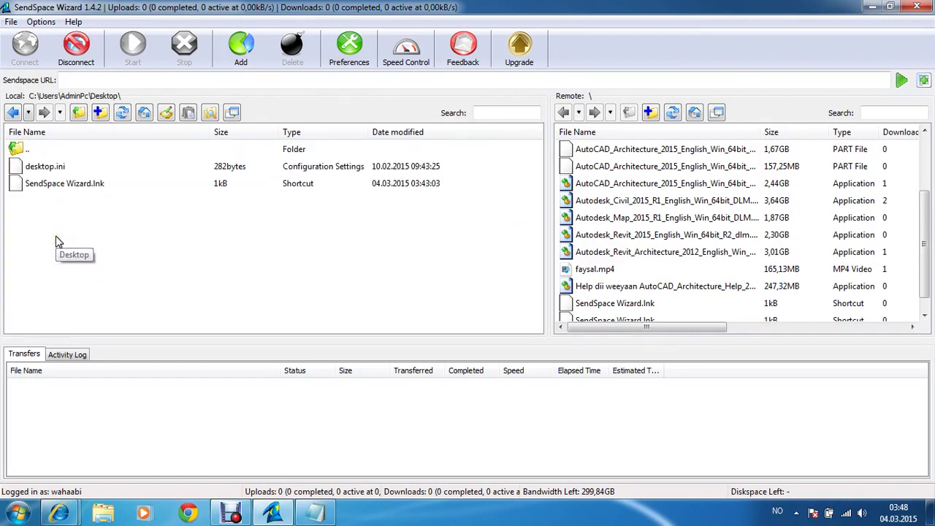
left_click(57, 187)
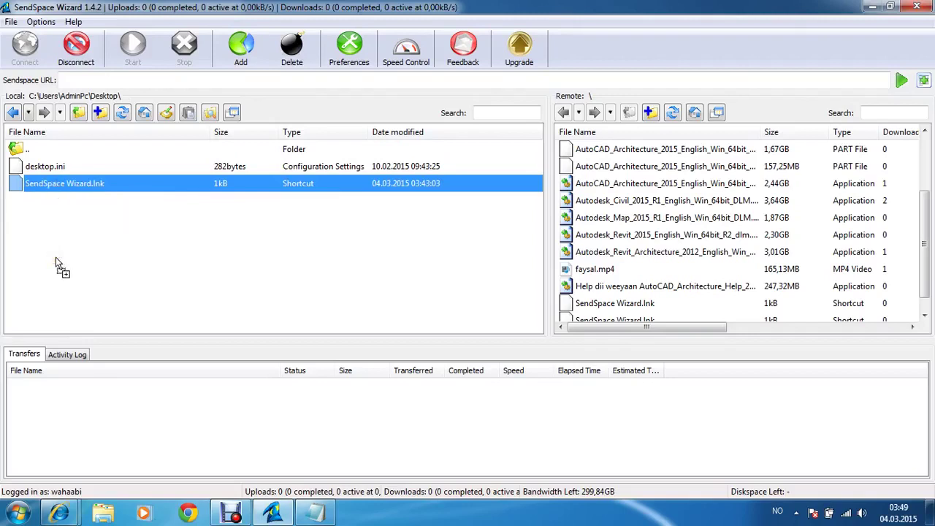
left_click_drag(52, 199, 48, 189)
left_click_drag(50, 191, 100, 419)
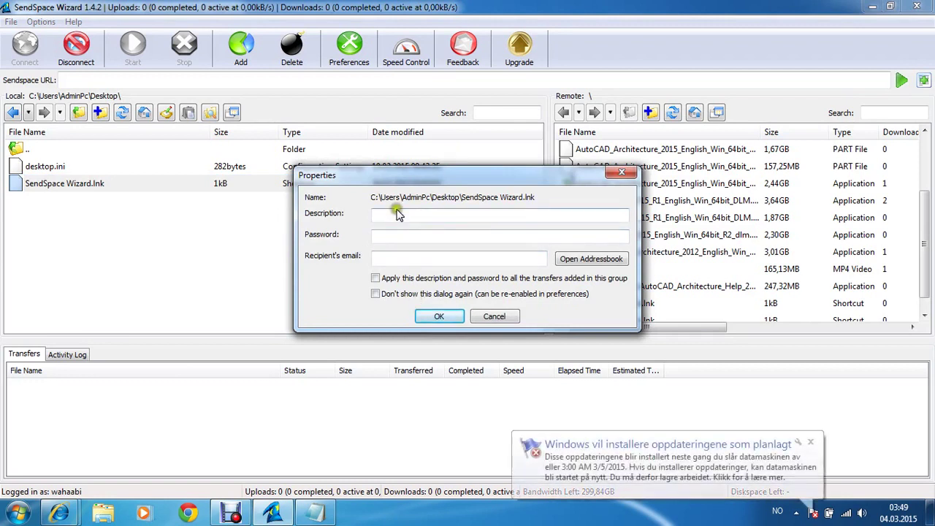
left_click(437, 317)
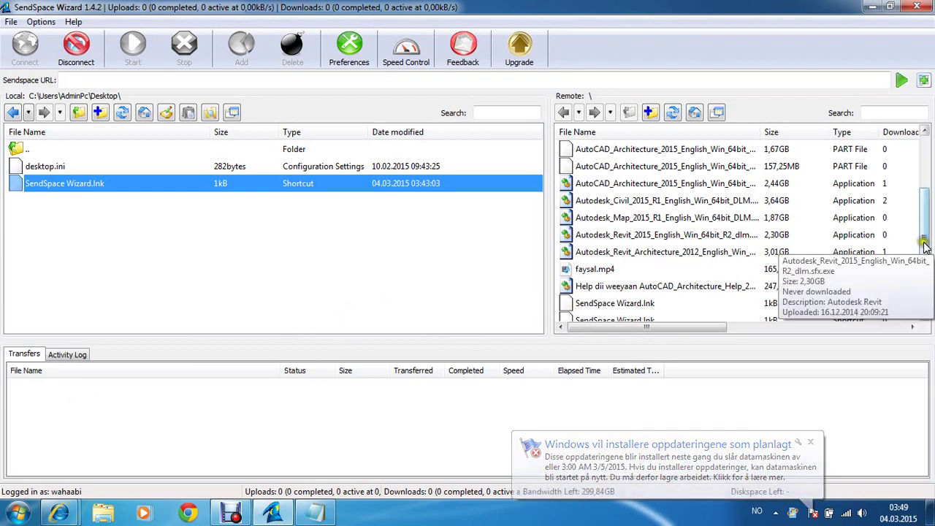
left_click_drag(922, 241, 925, 287)
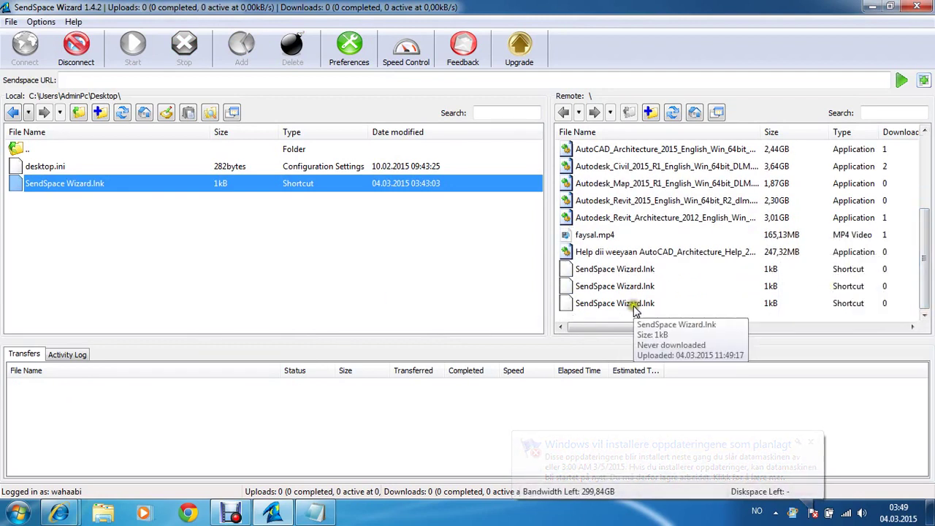
Upload SendSpace Wizard.lnk again by opening it directly in the local file list, leaving its properties blank
double_click(194, 189)
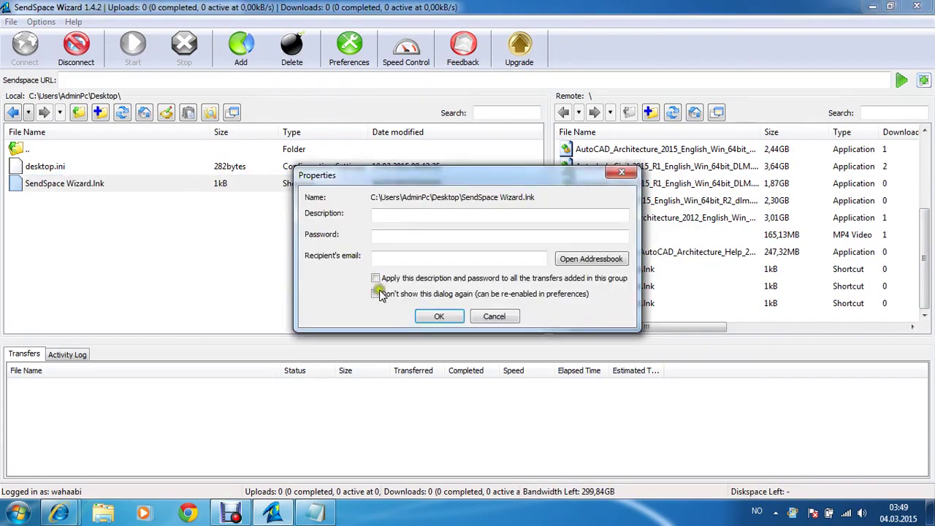
left_click(432, 318)
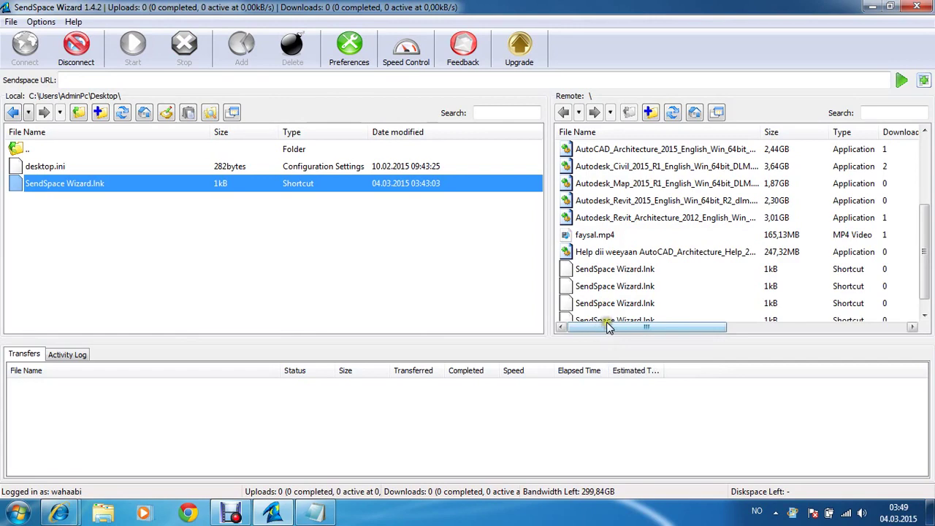
Return to the Notepad note and begin a new line with "Waad aragtay labdii"
left_click(314, 513)
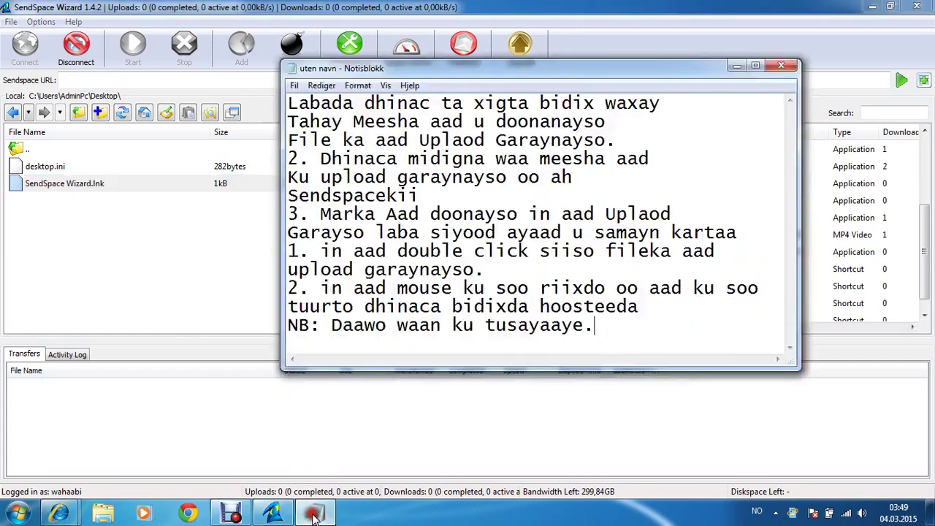
key("Return")
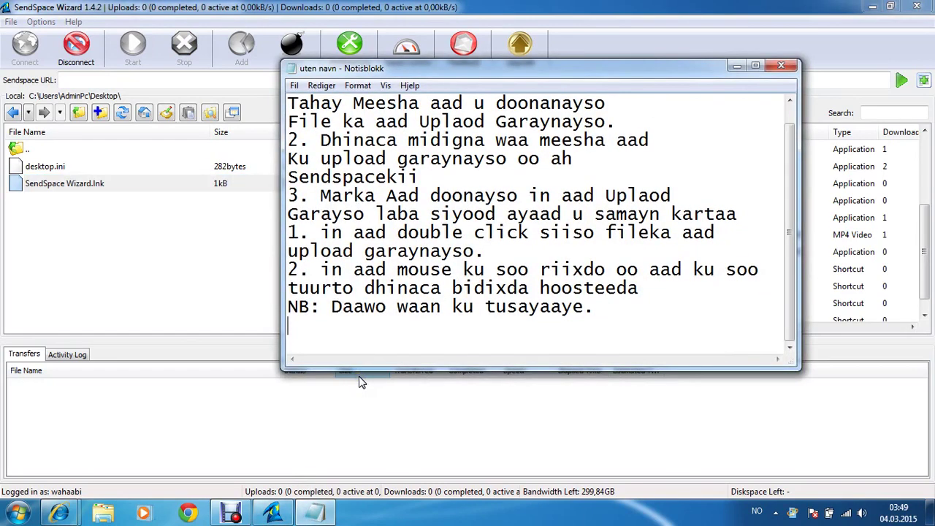
type("Waad agarta")
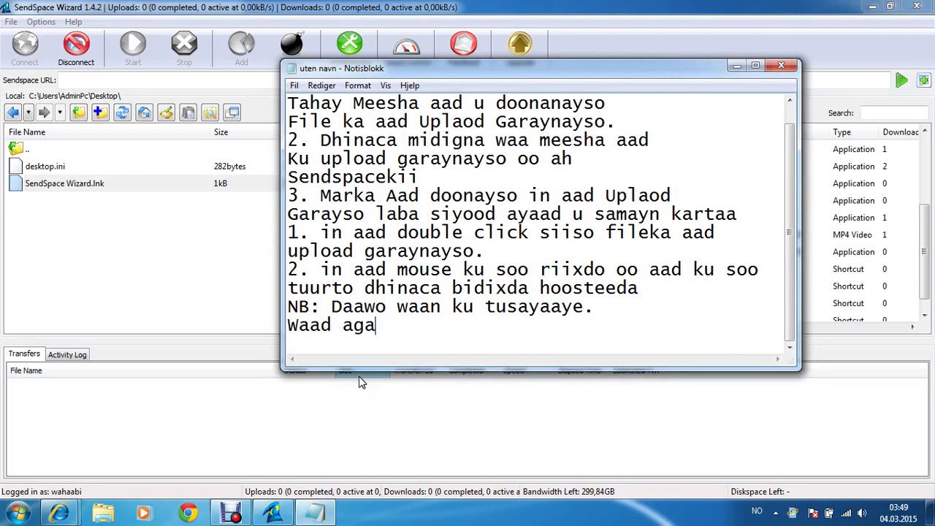
key("BackSpace")
key("BackSpace")
key("BackSpace")
key("BackSpace")
type("aragtay labdii")
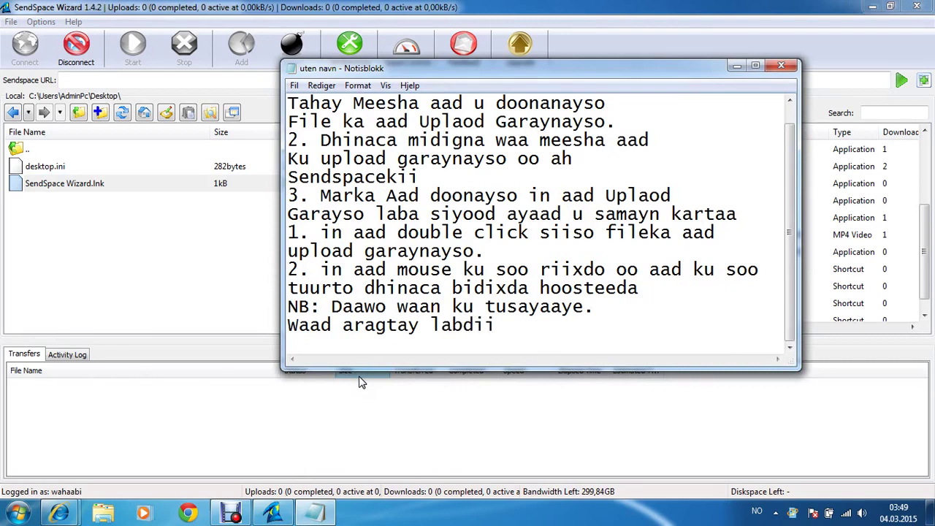
Finish the "Waad aragtay labdii" line with "farsomaba." and start a new line
type(" far")
type("som")
key("BackSpace")
type("omaba")
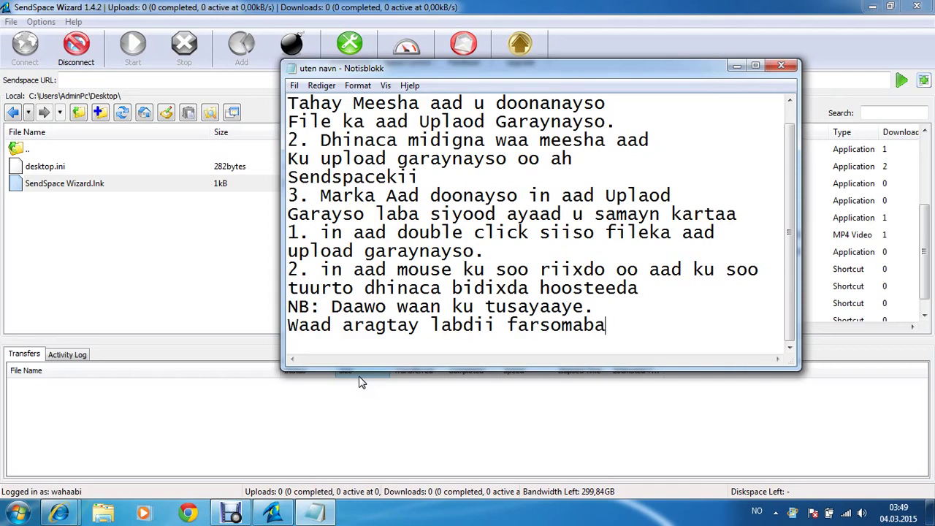
type(".")
key("Return")
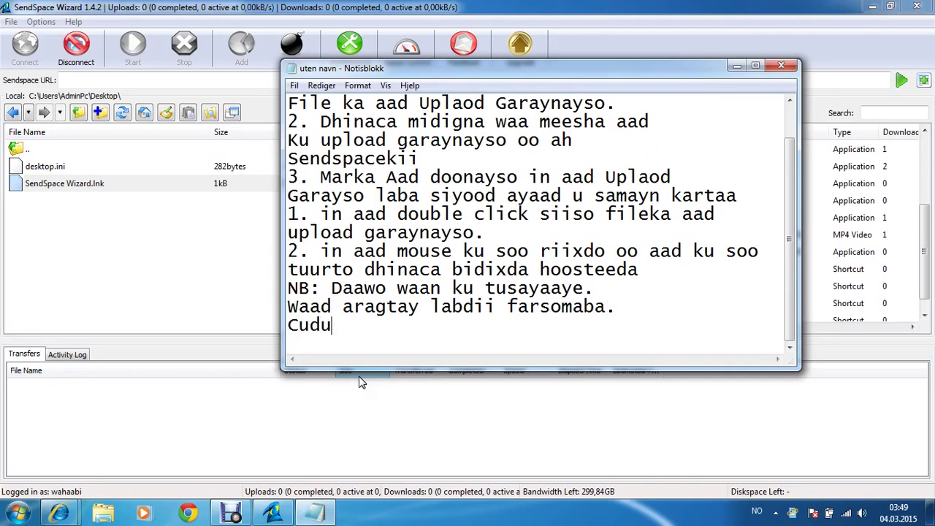
Write "Cudurdaarasho: Shaqada ayaan ku jiraa" as the next line of the note and start another line
type("Cudurdaaras")
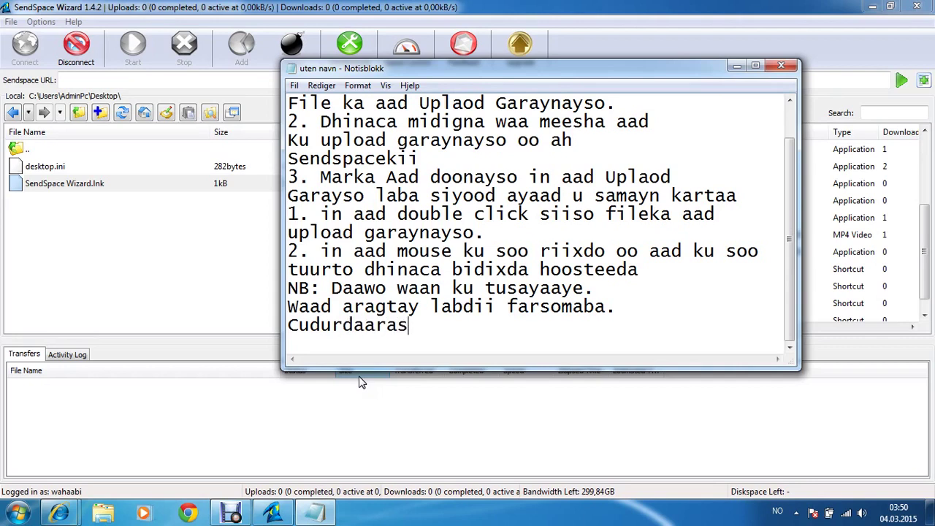
type("ho: Shaqada ayaan ")
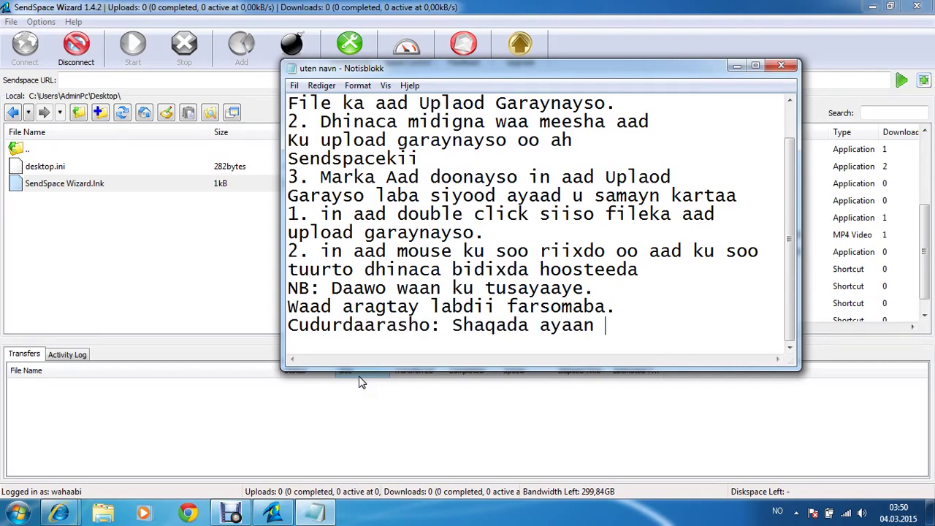
type("ku jiraa")
key("Return")
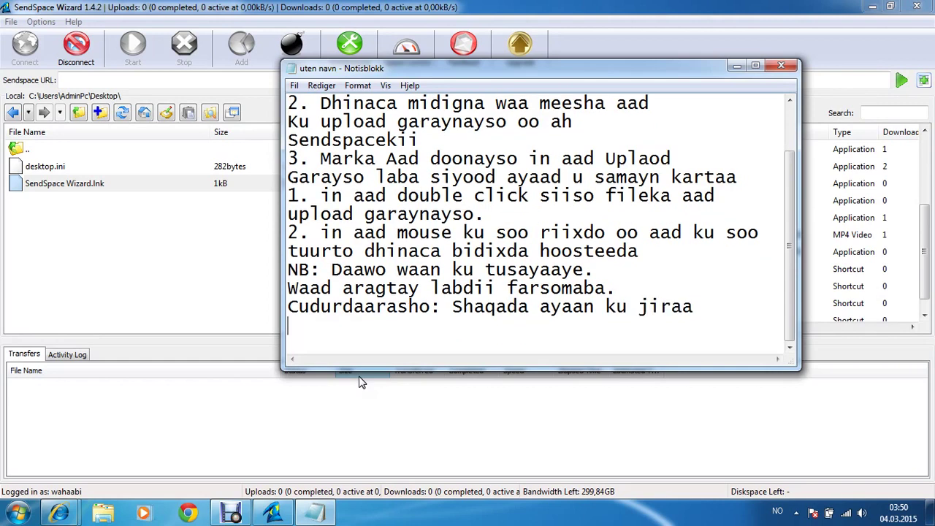
Write "Markaa maan hadli karayn se meeshan ayaan" as the next line of the note and start a new line
type("Markaa maan hadli")
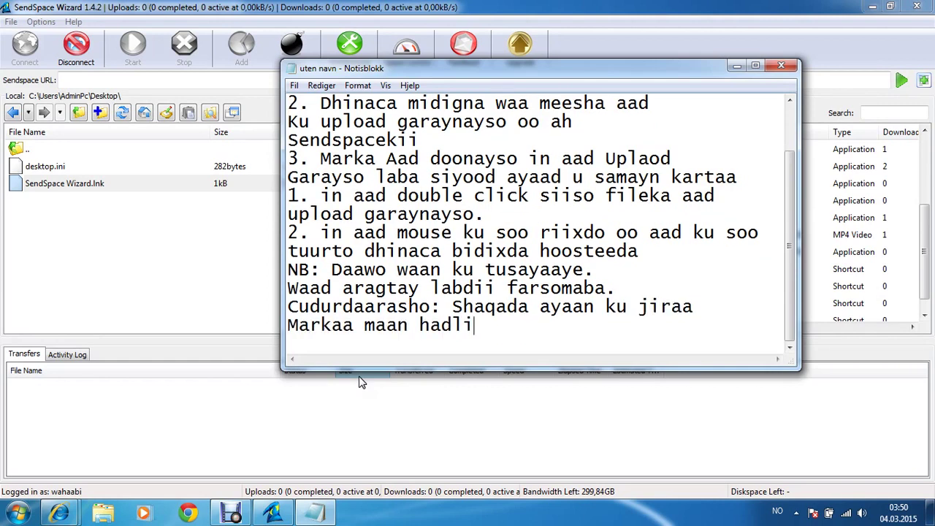
type(" karayn se ")
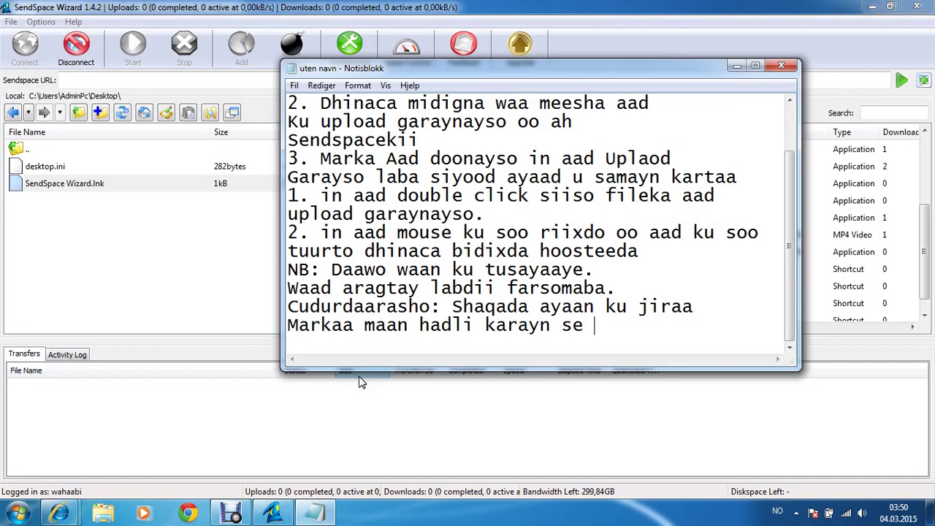
type("meeshan ayaan k")
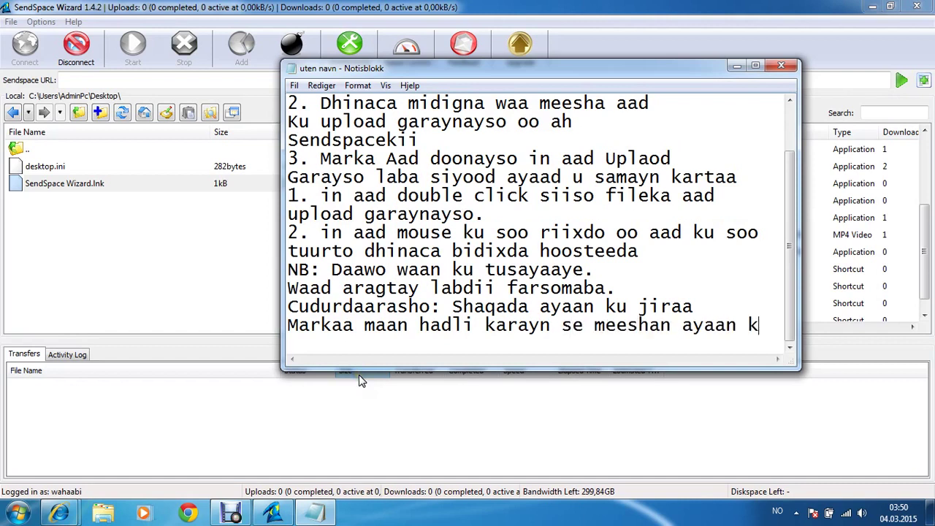
type("uugu")
key("BackSpace")
key("BackSpace")
key("BackSpace")
key("BackSpace")
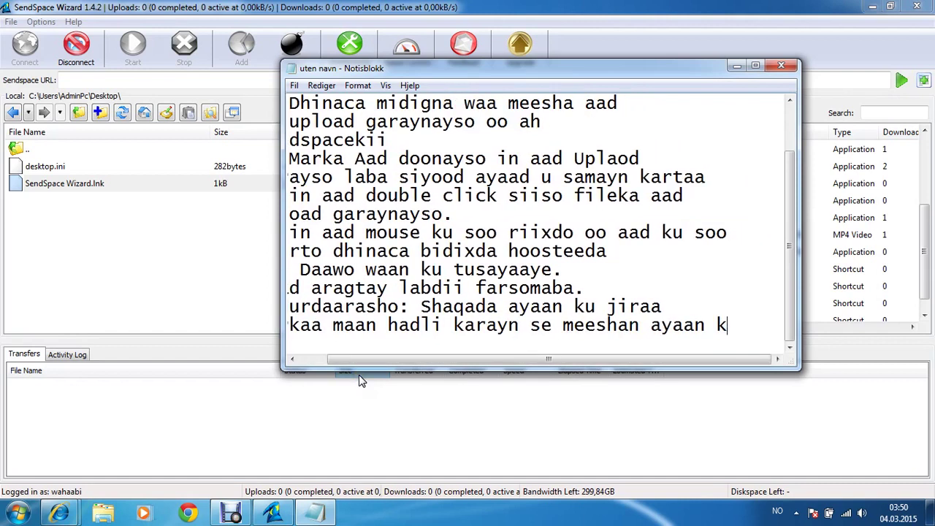
key("Return")
Finish the note with the lines "Kuugu soo qoray macluumaadkii" and "Macasalaama.", and switch to the Debut screen recorder
type("K")
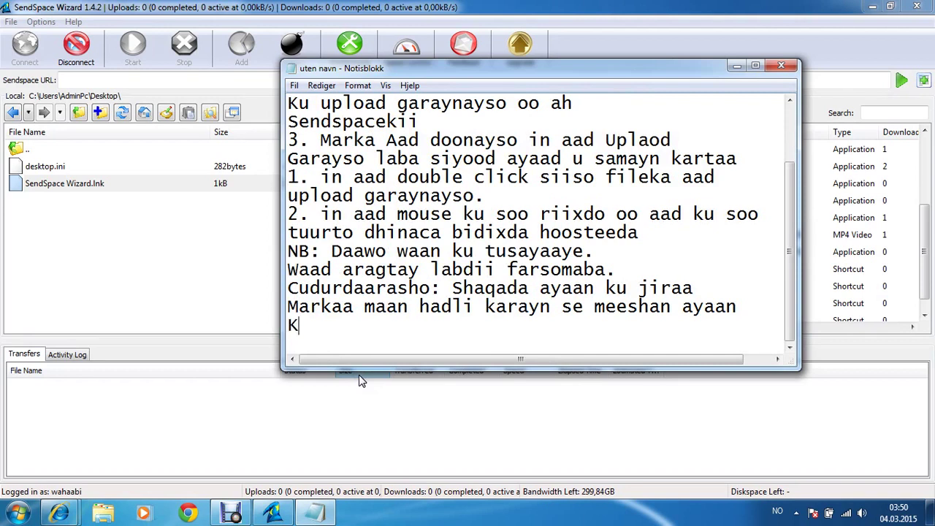
type("uugu soo qoray m")
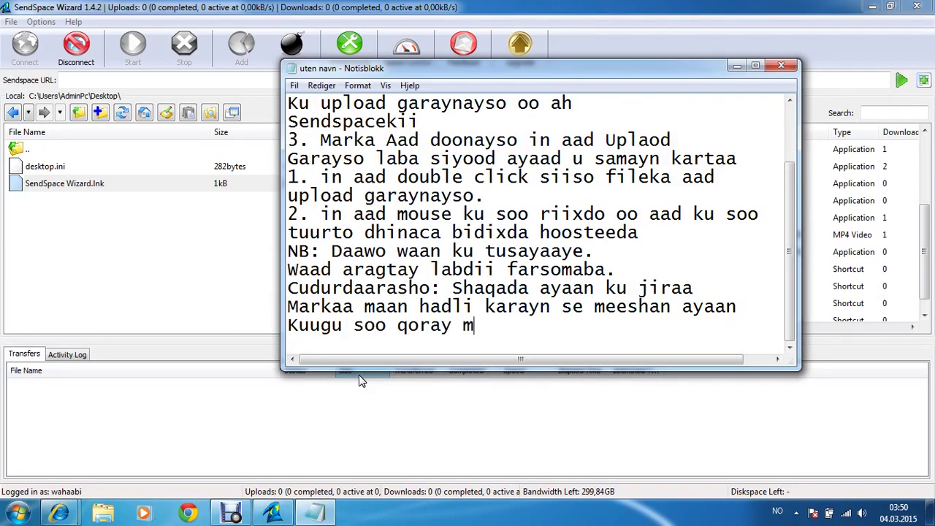
type("acluumaa")
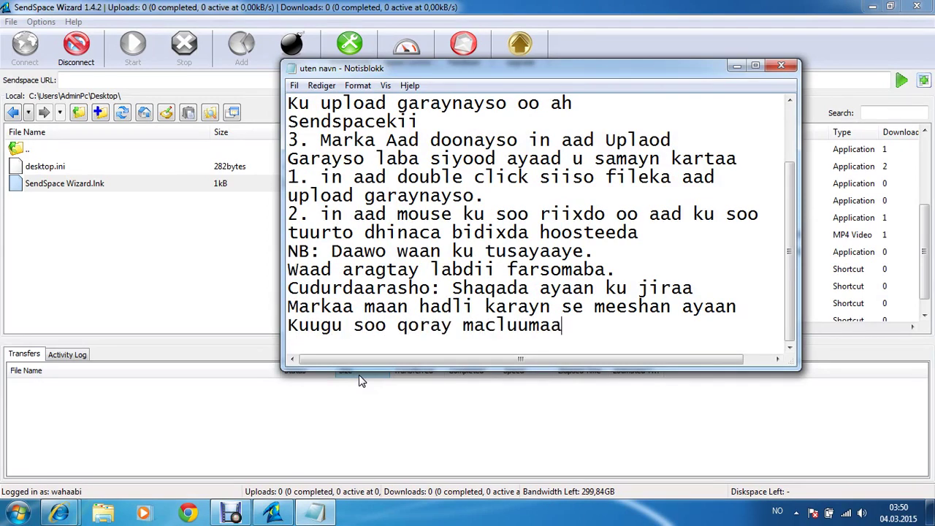
type("dkii")
key("Return")
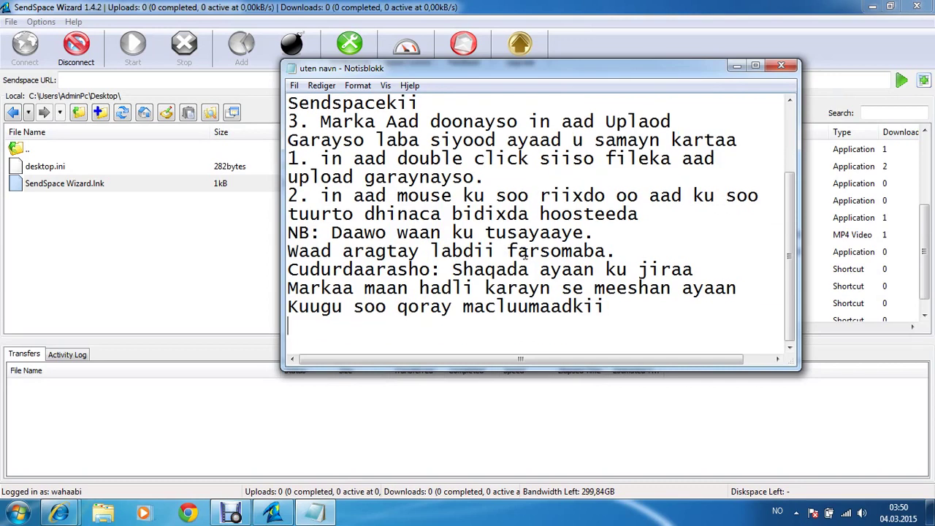
type("Macasalaama.")
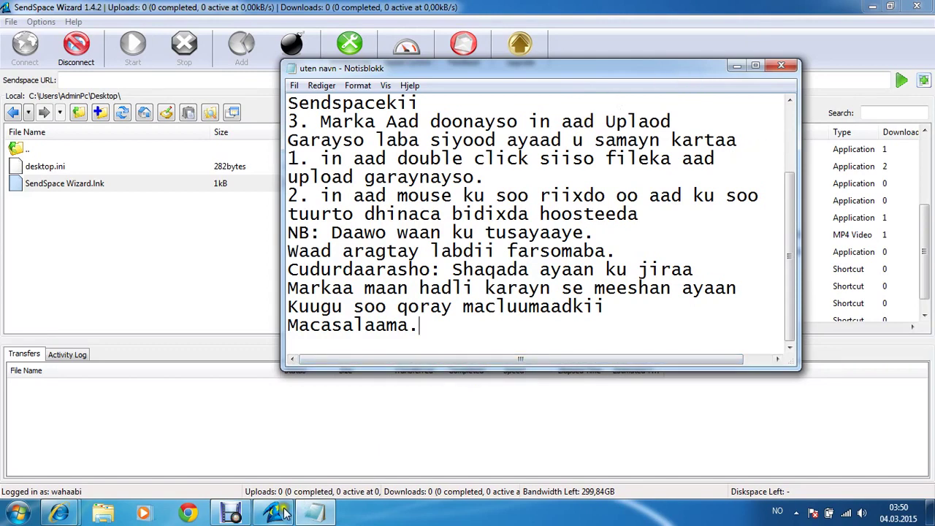
left_click(233, 514)
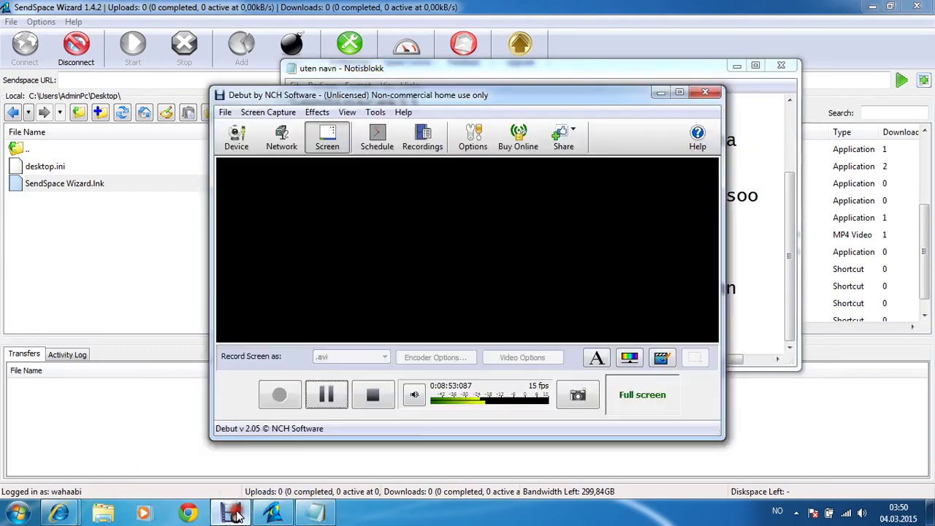